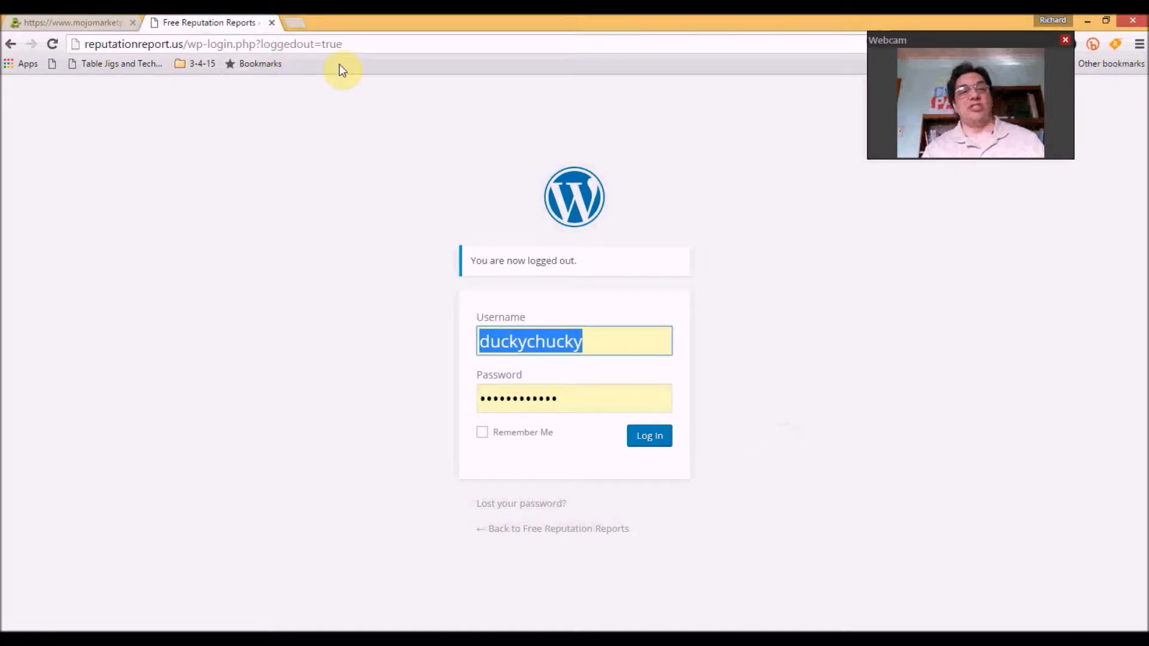
Log in to the WordPress admin with the saved username and password
left_click(649, 441)
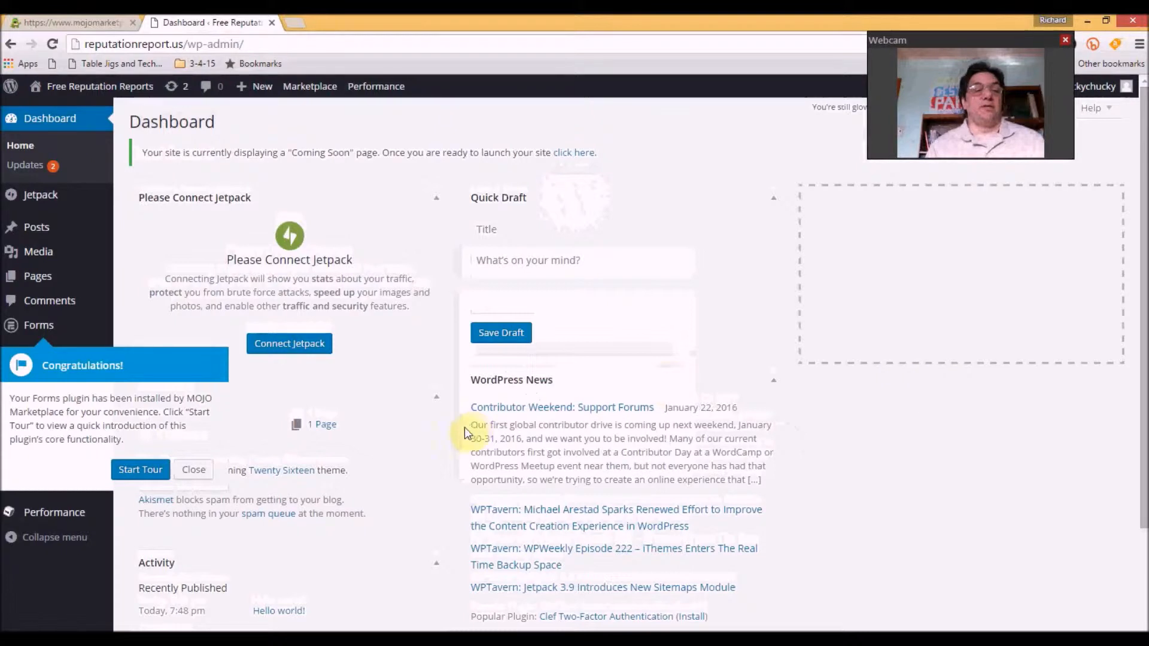
Dismiss the Forms welcome note and move the Hello world! post to the Trash
left_click(188, 469)
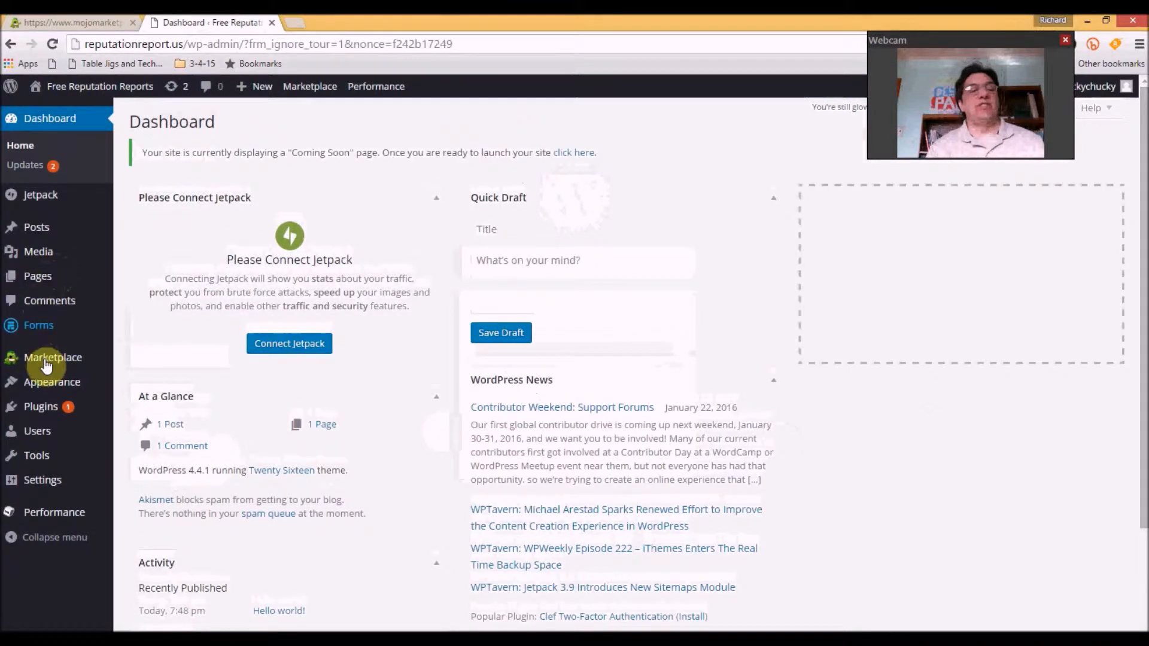
left_click(39, 230)
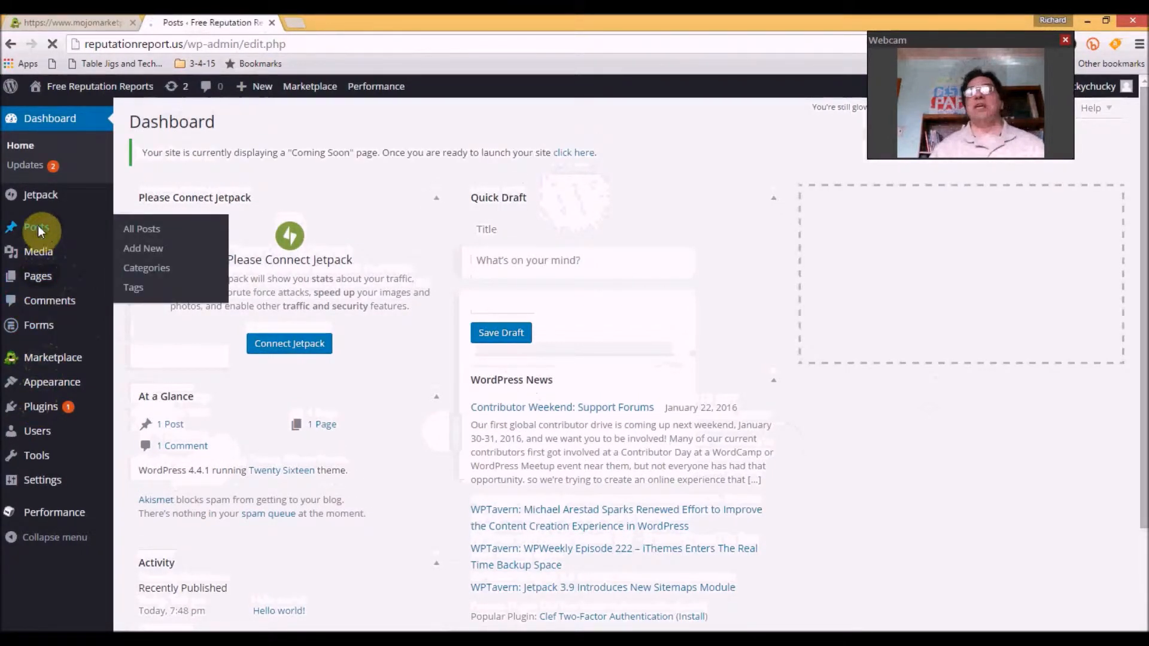
left_click(246, 285)
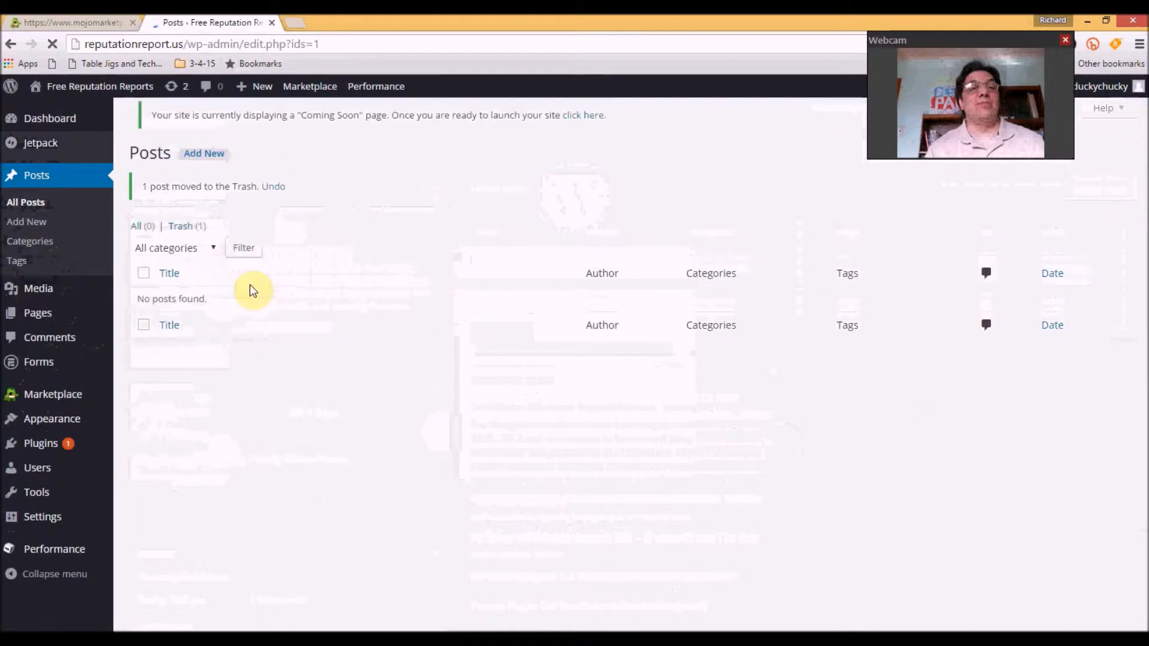
Move the default Sample Page to the Trash
mouse_move(37, 315)
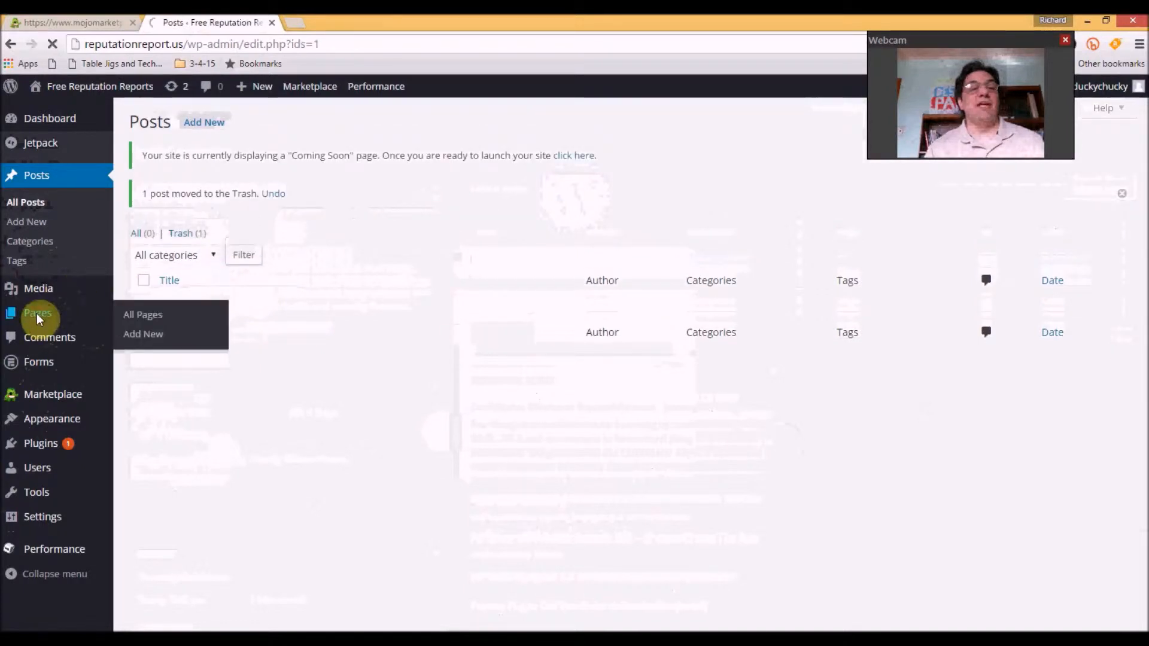
left_click(37, 314)
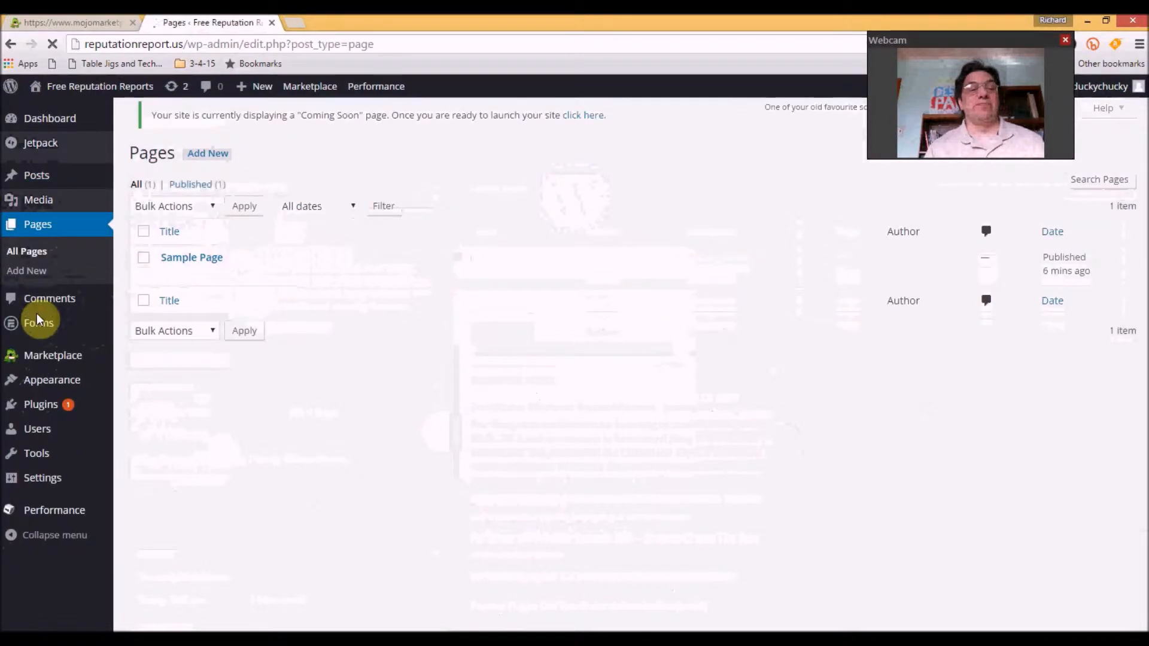
mouse_move(207, 290)
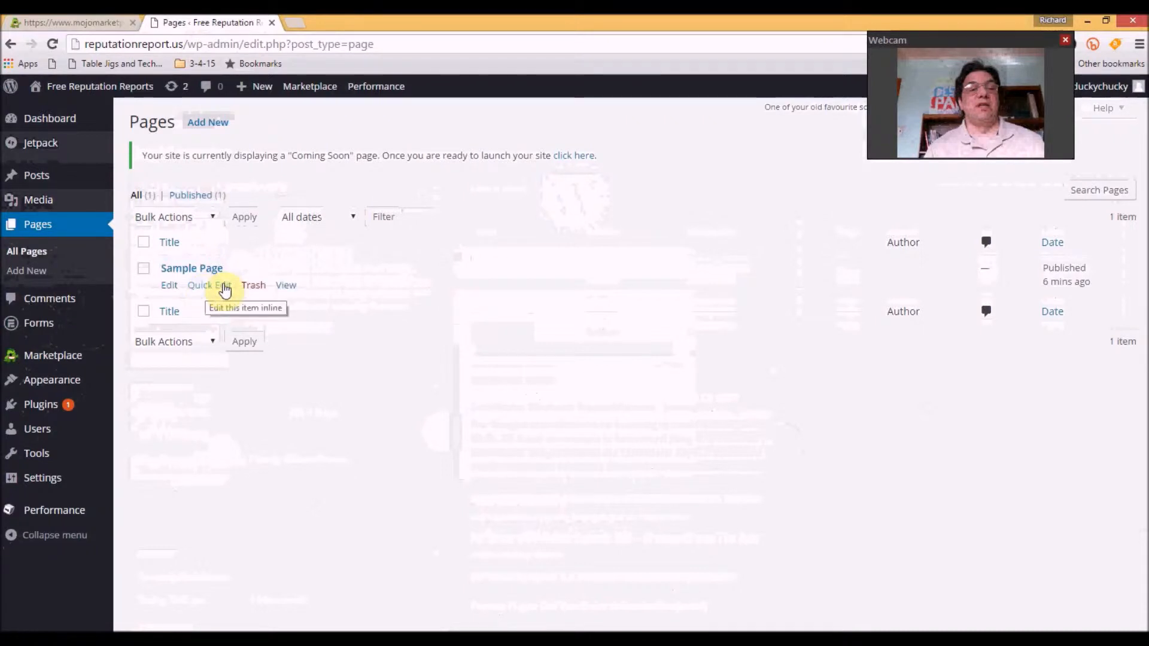
left_click(252, 288)
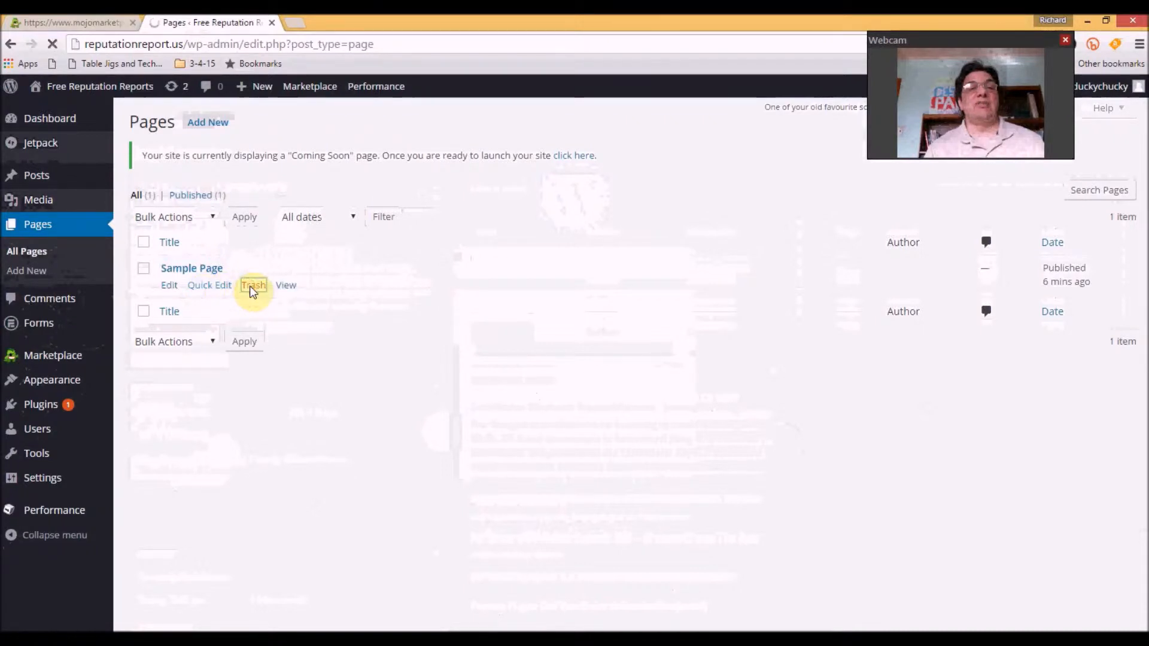
left_click(35, 406)
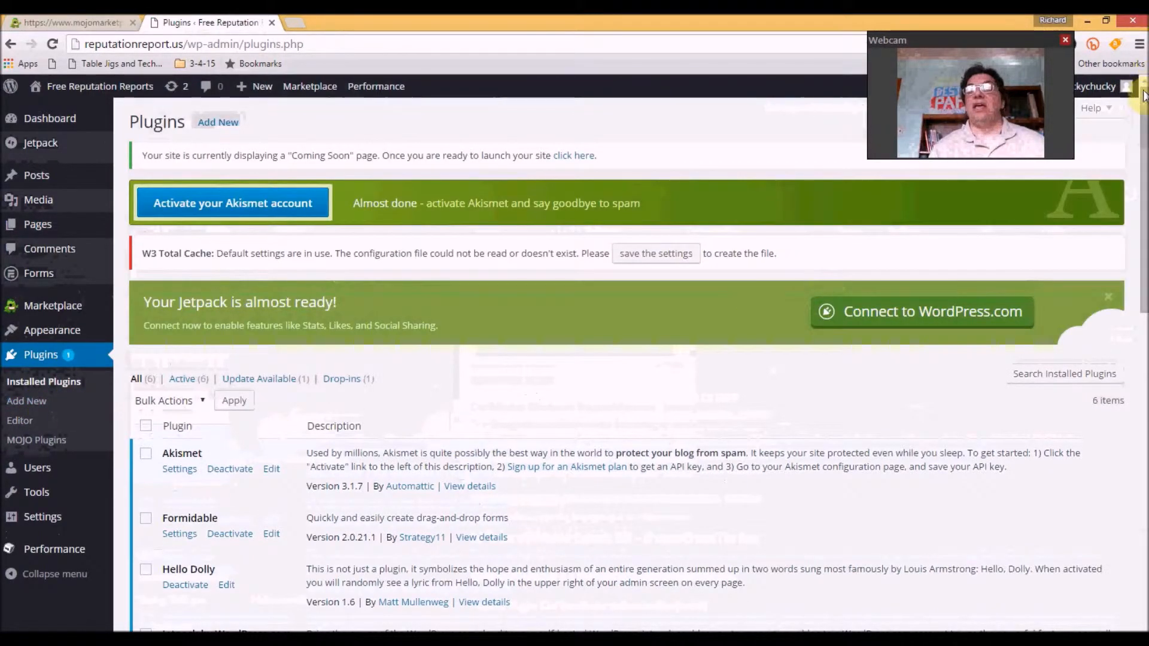
Bulk-deactivate Akismet, Hello Dolly, Jetpack and MOJO Marketplace, leaving Formidable and W3 Total Cache active
left_click_drag(1143, 96, 1143, 212)
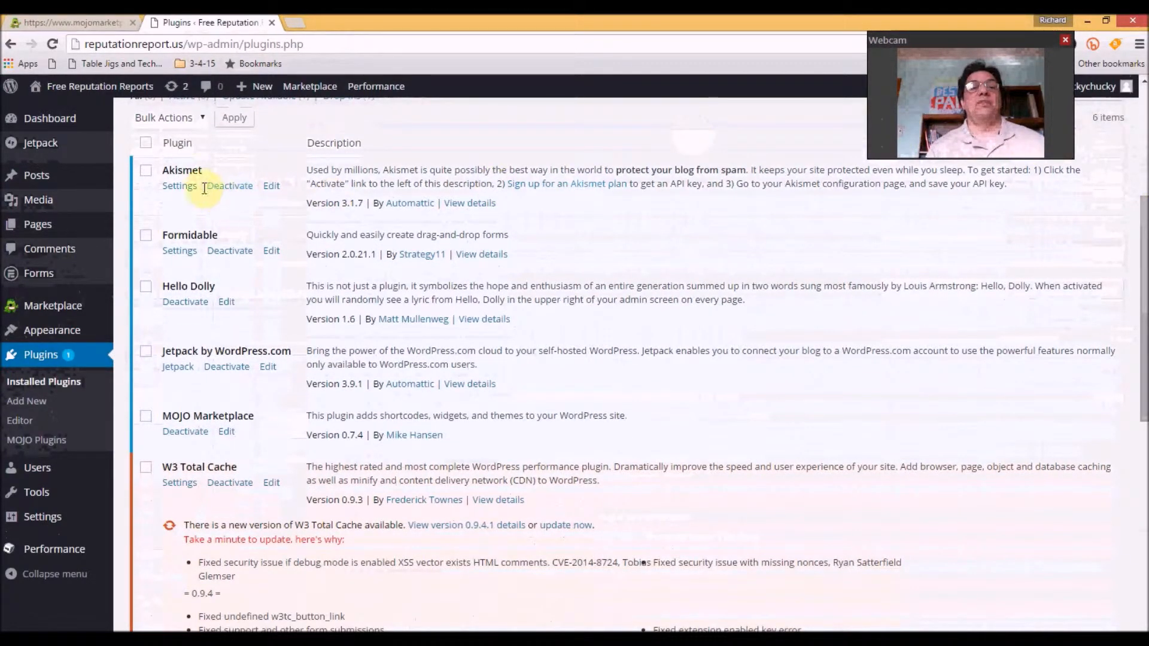
left_click(146, 171)
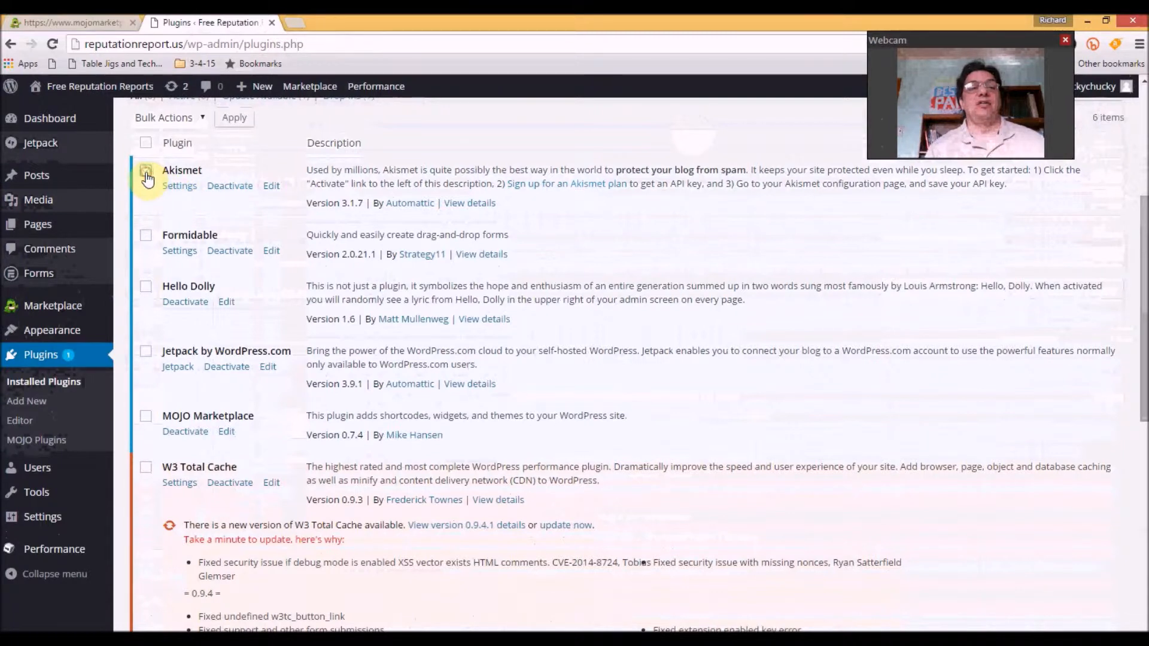
left_click(147, 287)
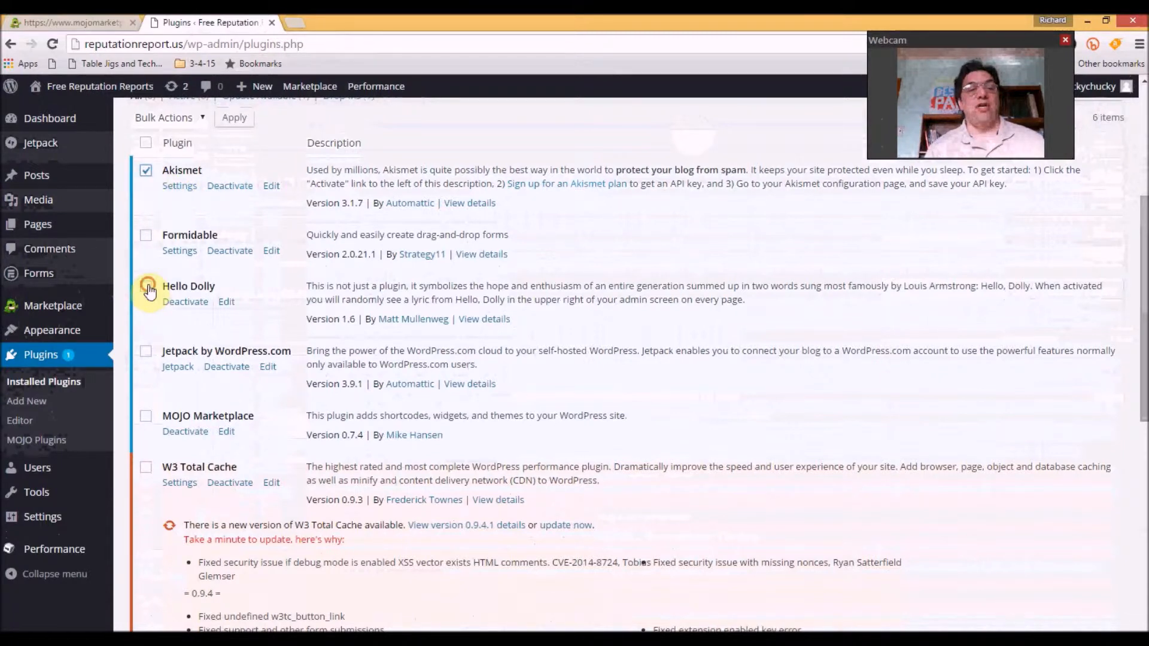
left_click(154, 352)
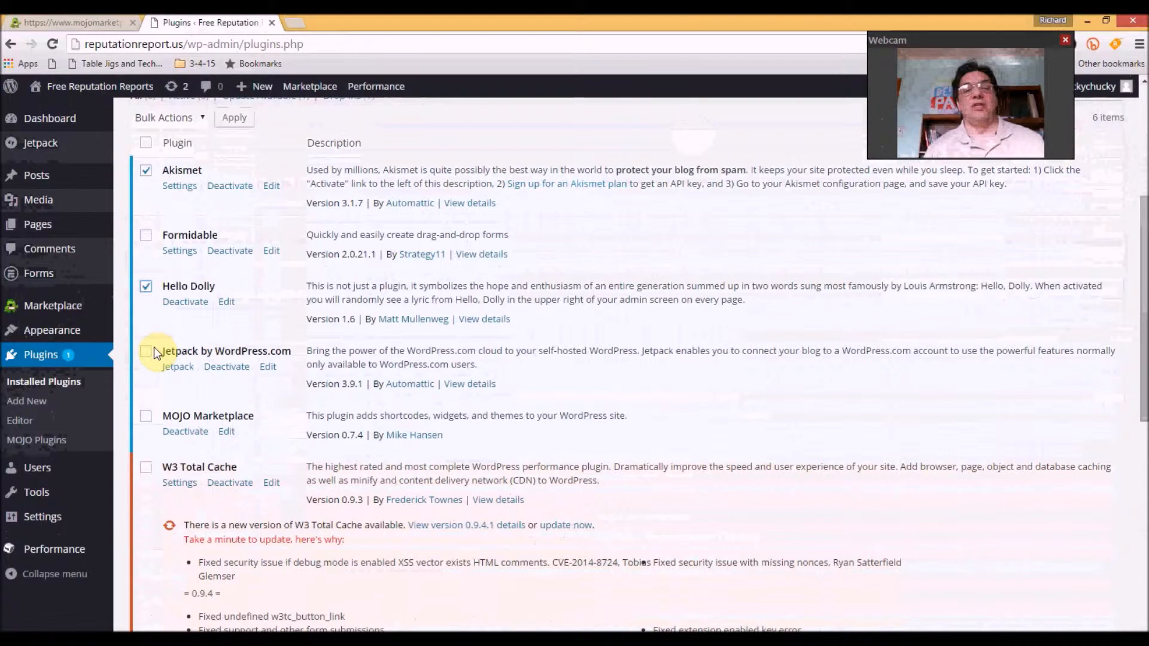
left_click(153, 350)
left_click(146, 417)
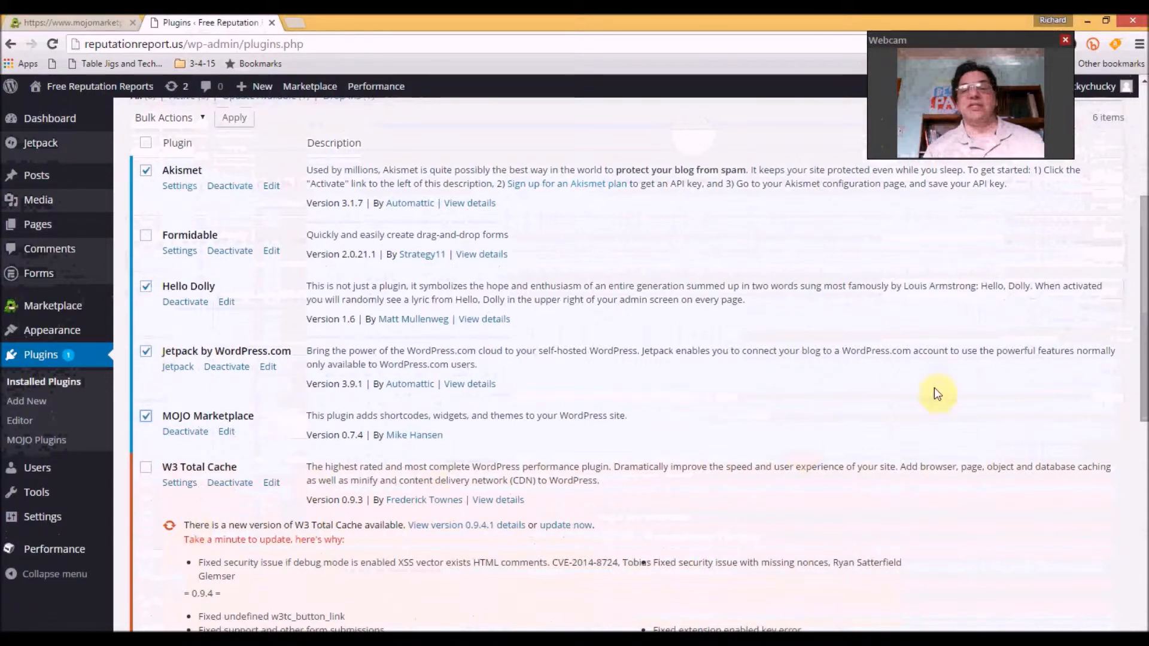
left_click_drag(1141, 354, 1141, 586)
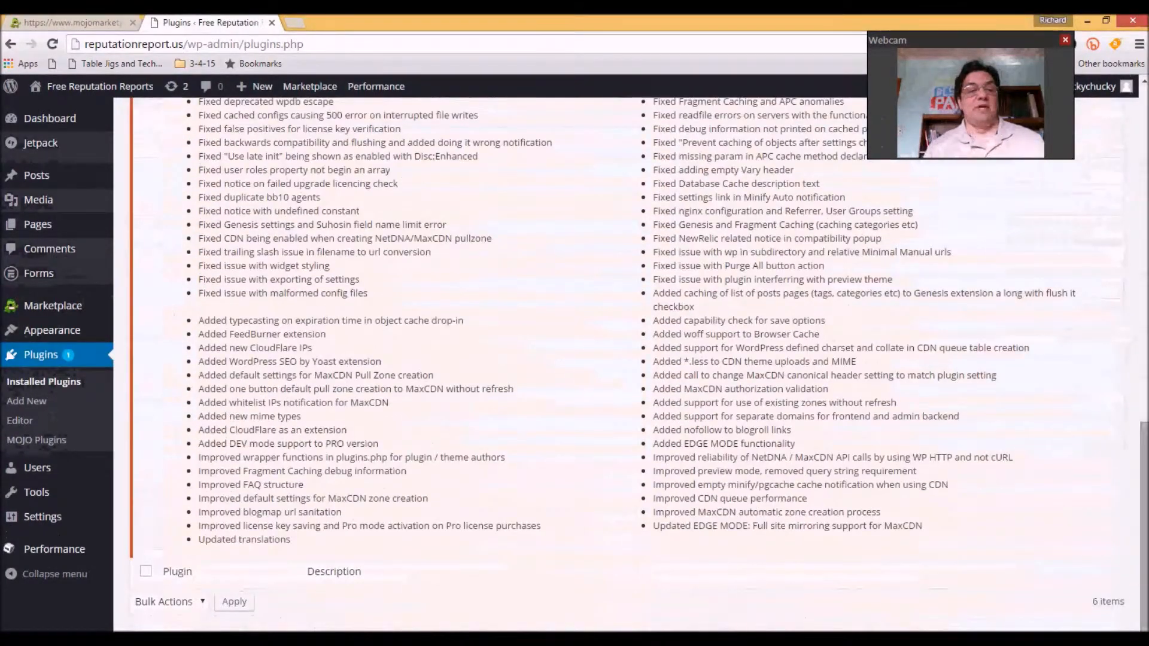
left_click(203, 600)
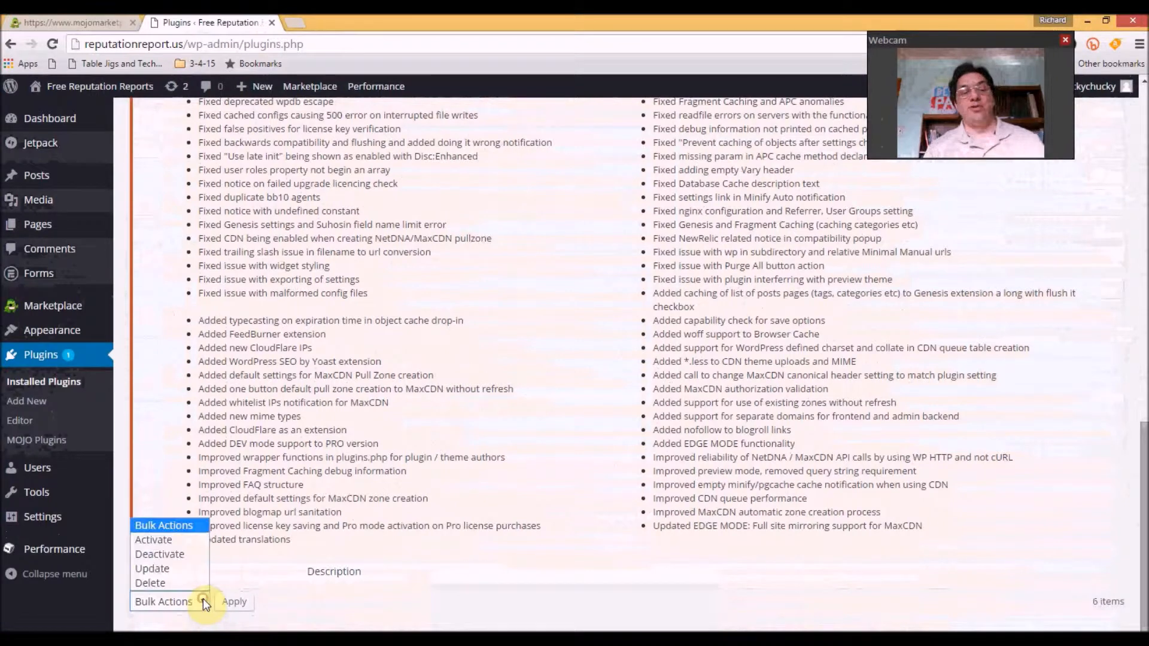
left_click(174, 557)
left_click(234, 604)
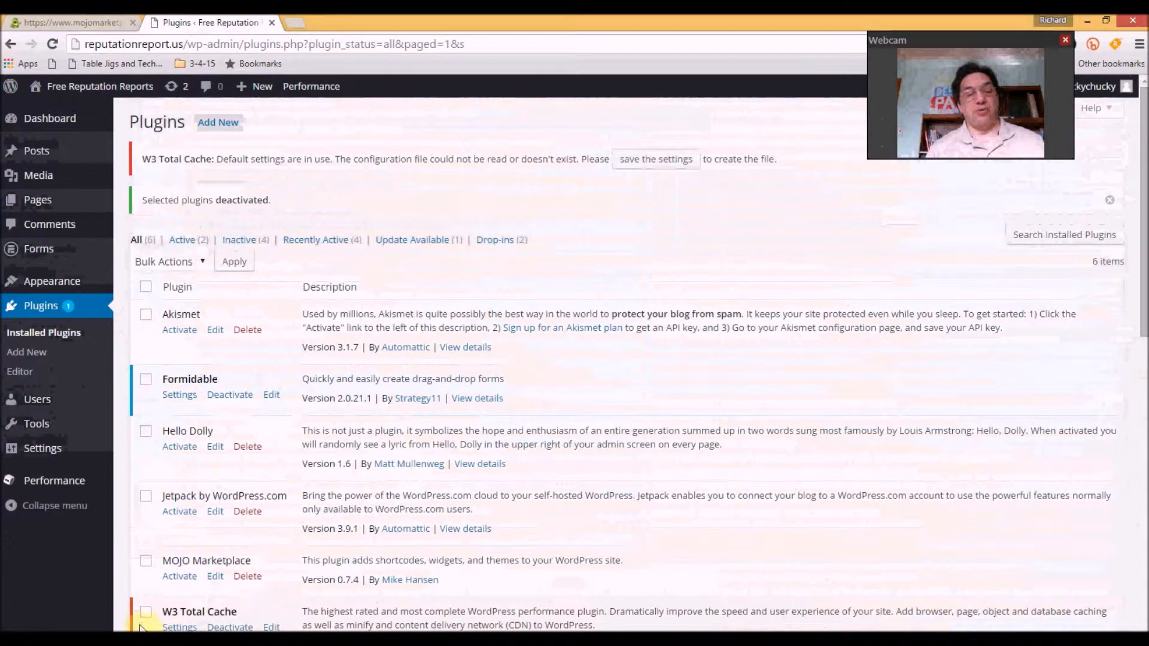
Bulk-delete Akismet, Hello Dolly and Jetpack, confirming removal of their files and data
left_click(146, 314)
left_click(146, 433)
left_click(147, 497)
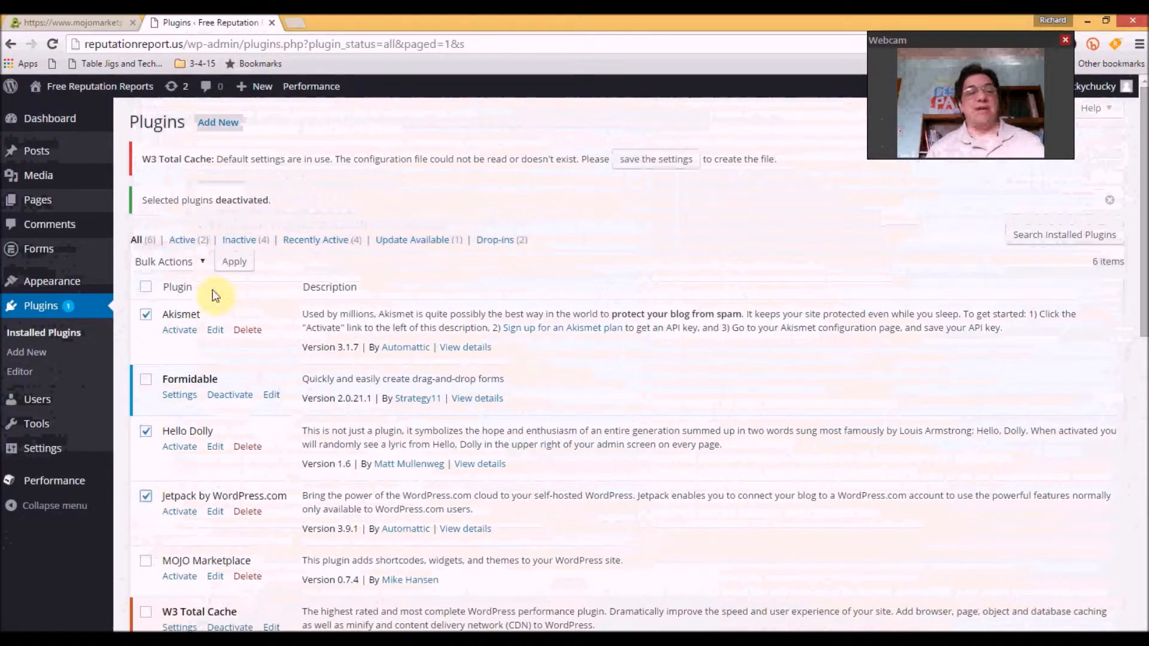
left_click(199, 264)
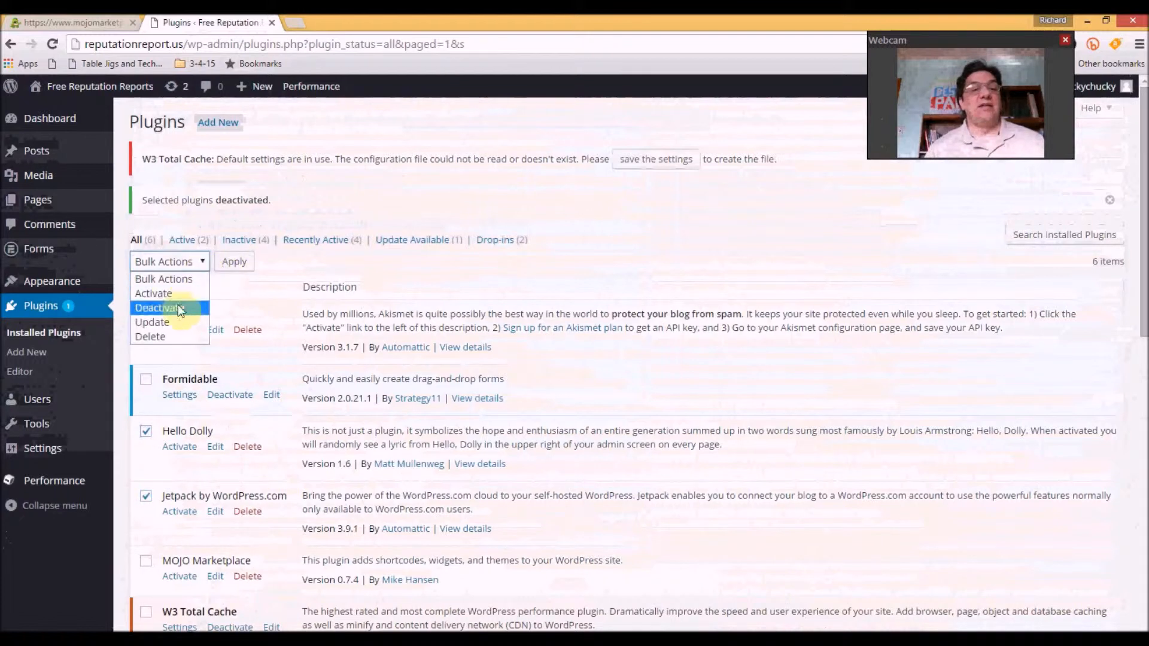
left_click(174, 337)
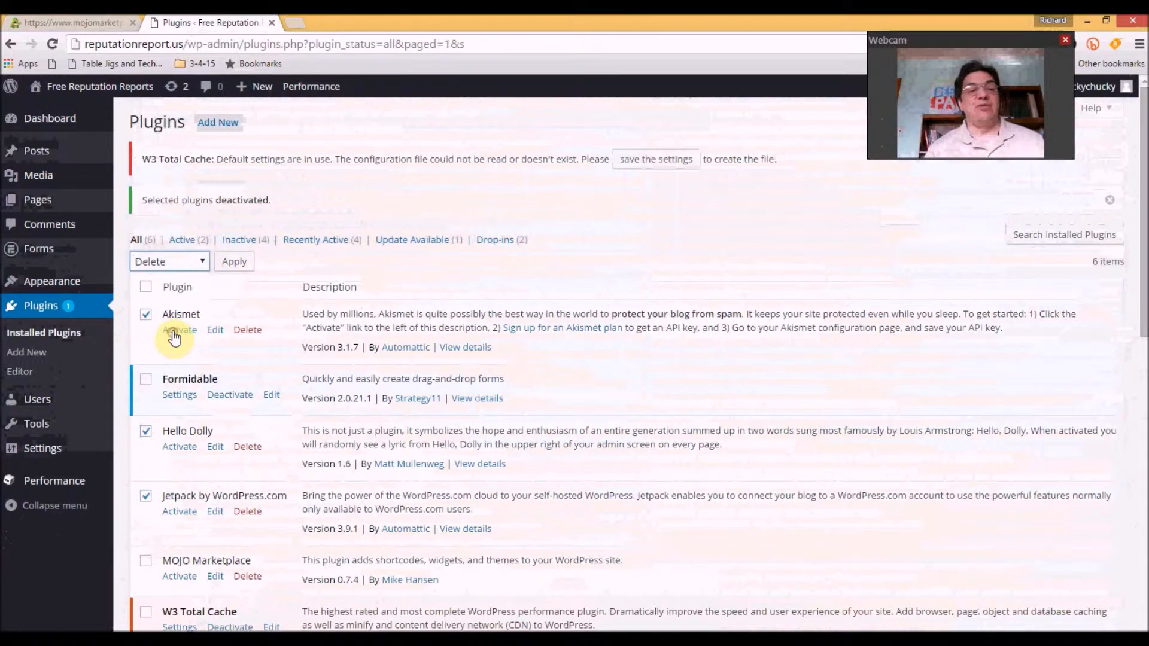
left_click(233, 263)
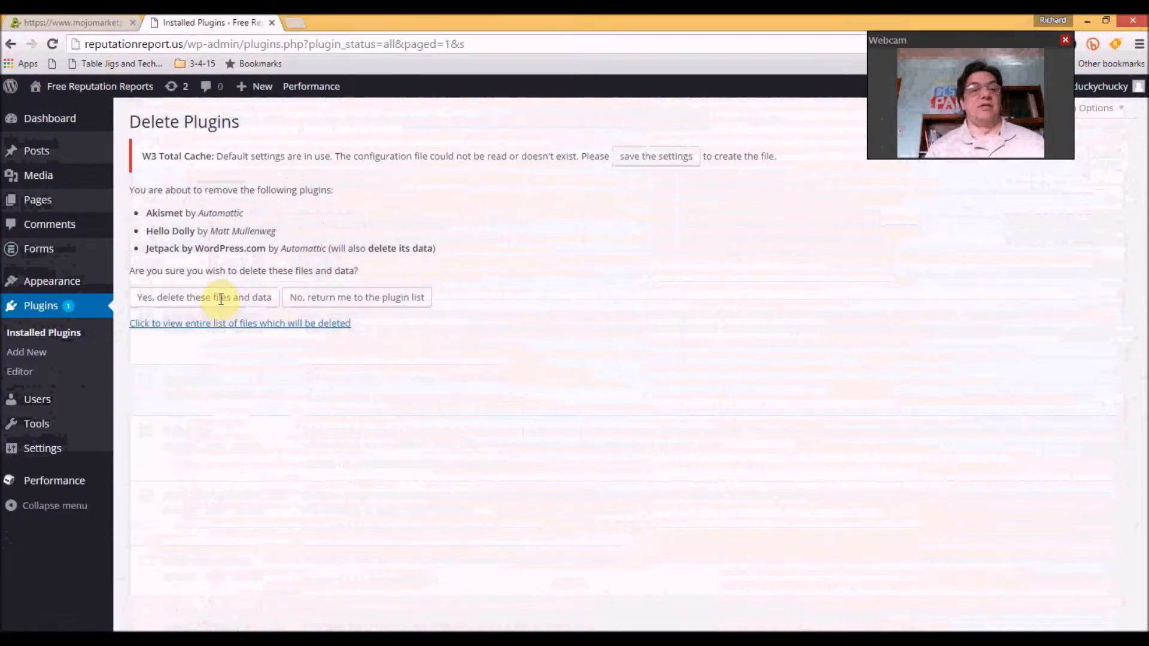
left_click(220, 300)
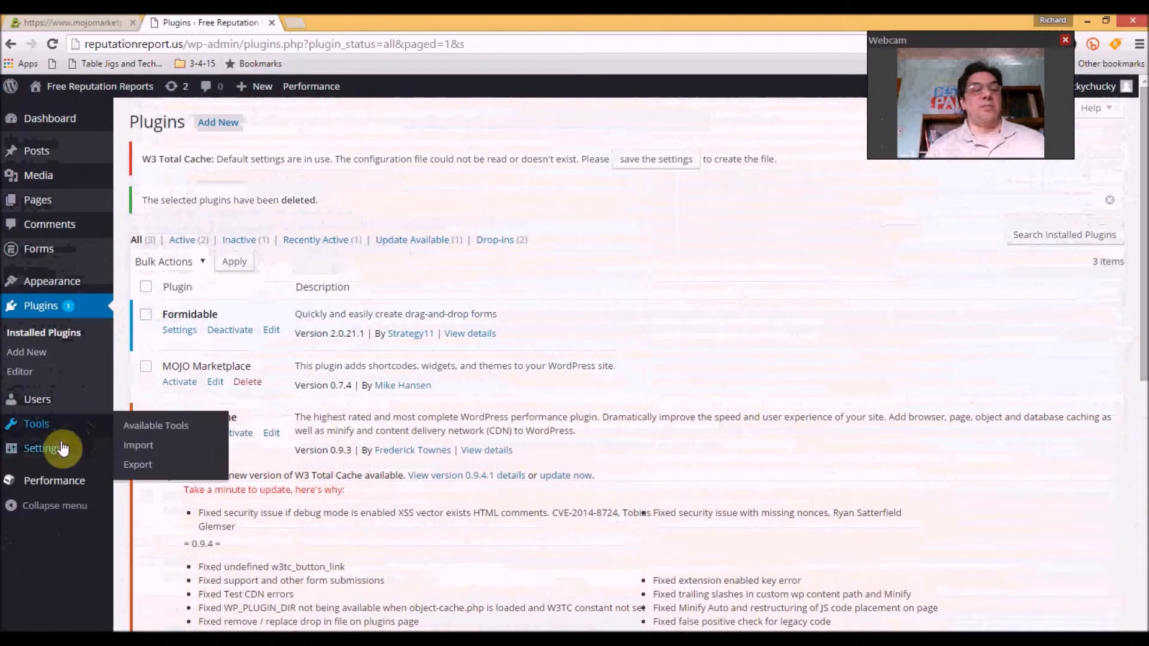
In General Settings, set the tagline to 'Get A 5 Star Online Reputation -Reputation Marketing'
mouse_move(46, 455)
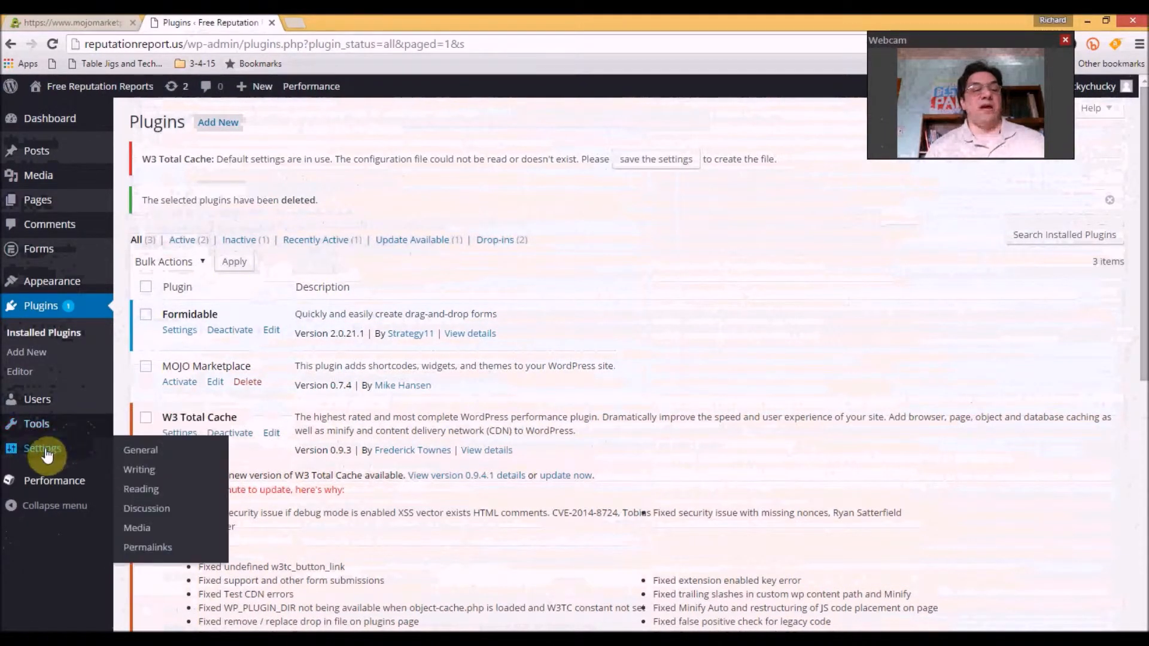
left_click(141, 453)
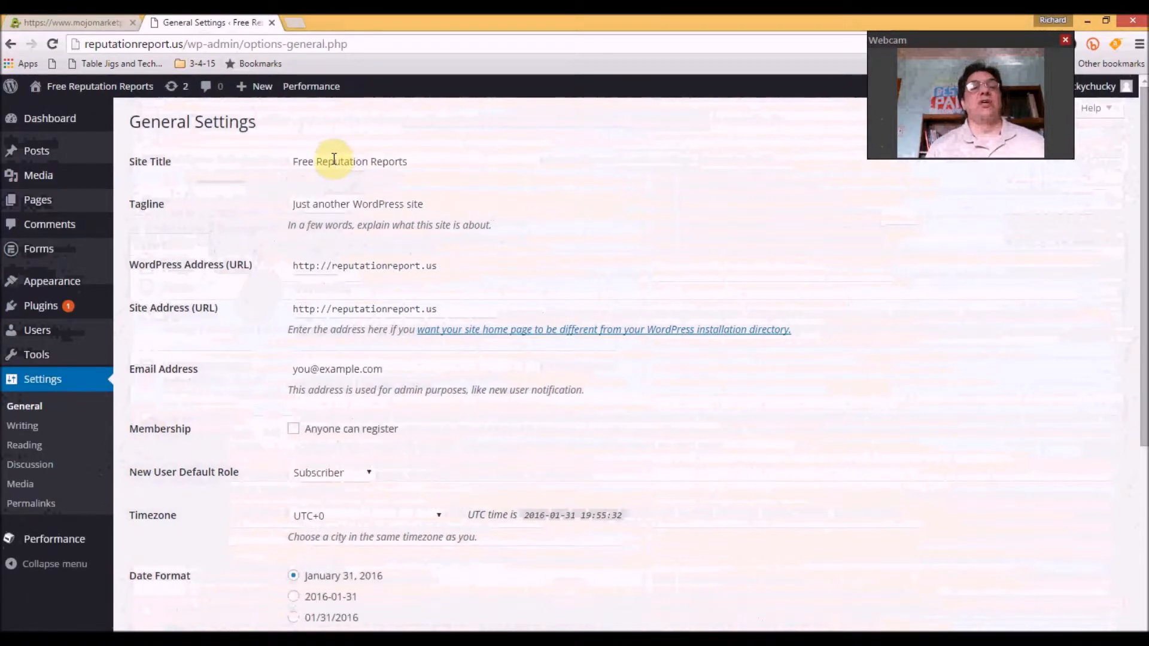
left_click(441, 205)
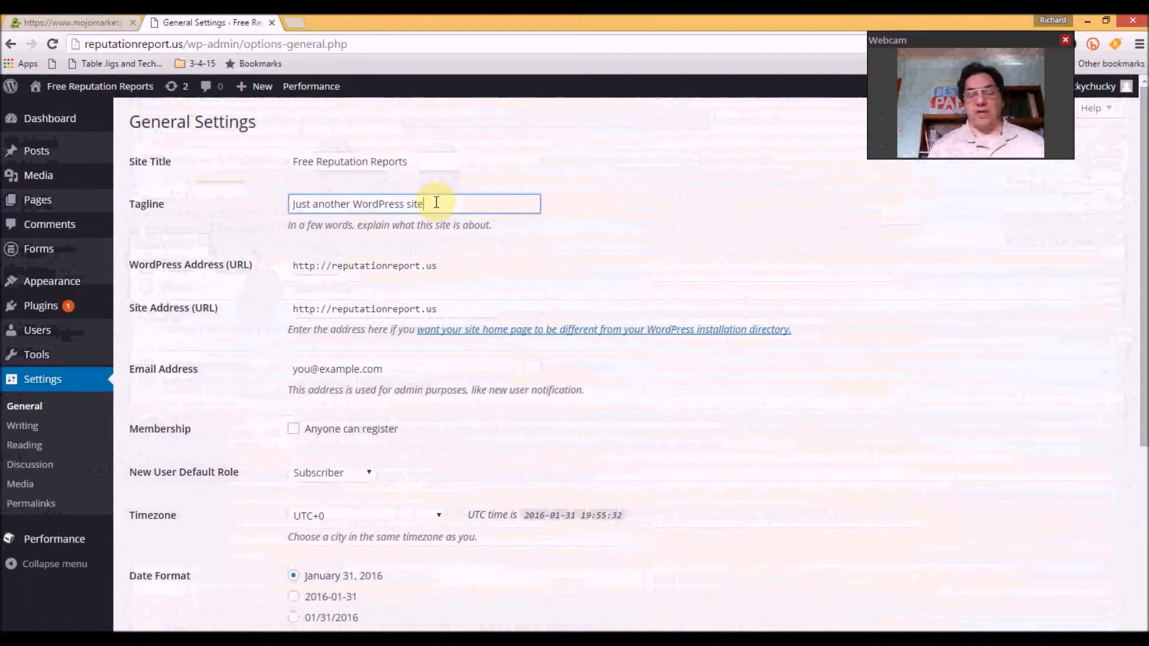
key("BackSpace")
key("BackSpace")
key("BackSpace")
key("BackSpace")
key("BackSpace")
key("BackSpace")
key("BackSpace")
key("BackSpace")
key("BackSpace")
key("BackSpace")
key("BackSpace")
key("BackSpace")
key("BackSpace")
key("BackSpace")
key("BackSpace")
key("BackSpace")
key("BackSpace")
key("BackSpace")
key("BackSpace")
key("BackSpace")
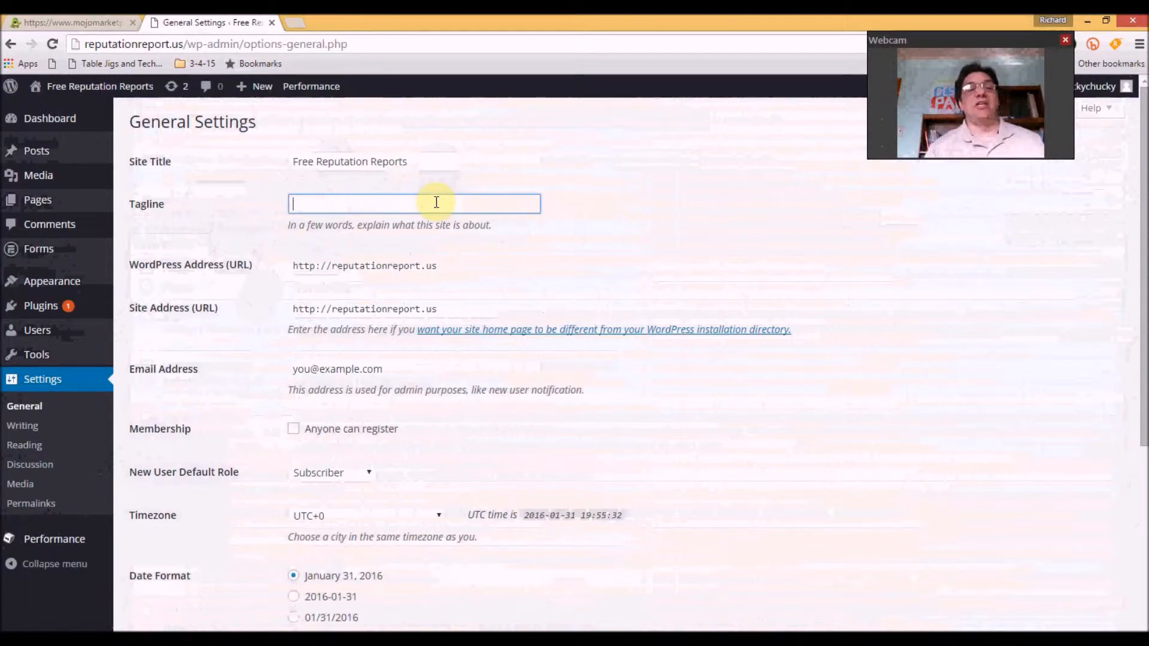
type("tion ")
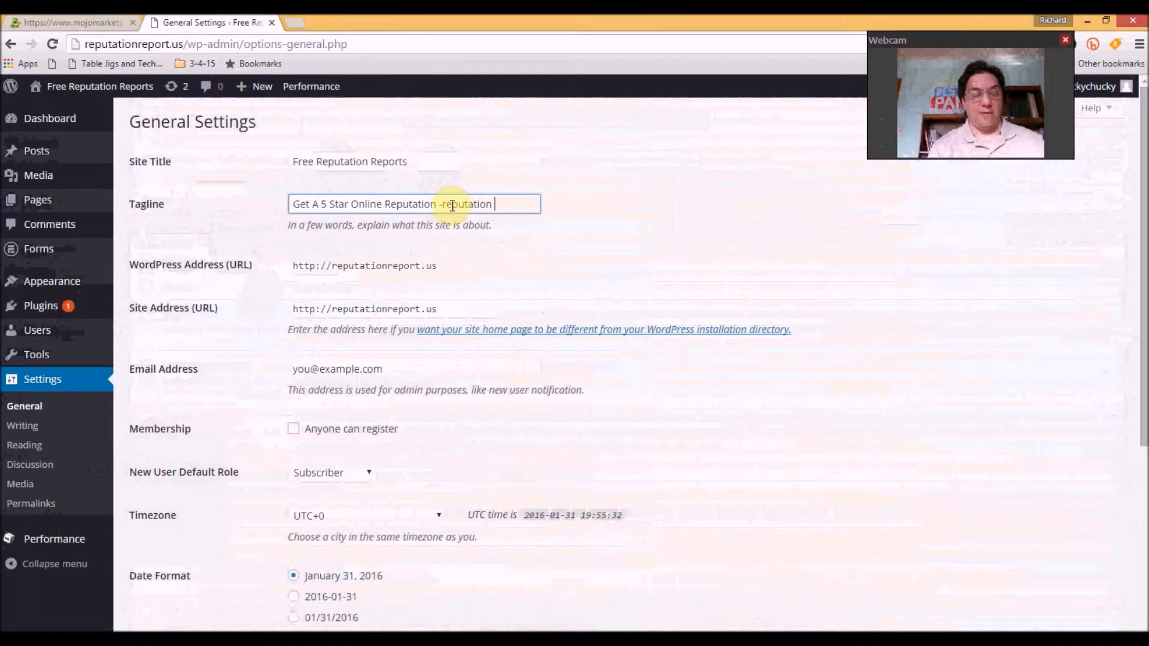
type("Marketing")
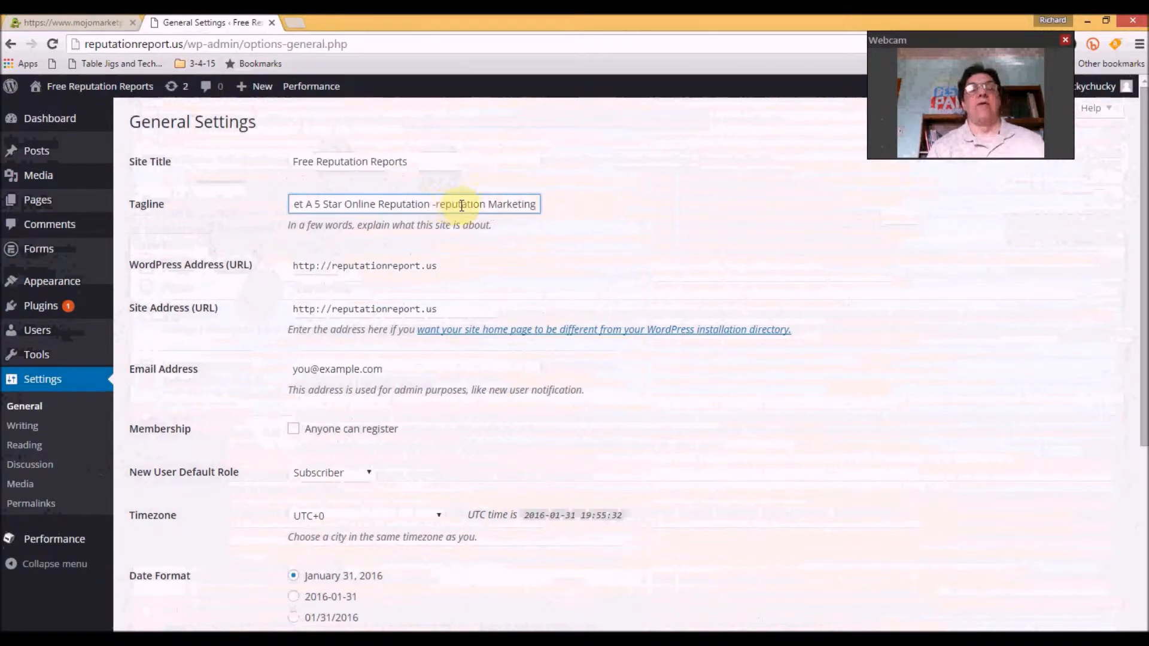
left_click(441, 204)
key("Delete")
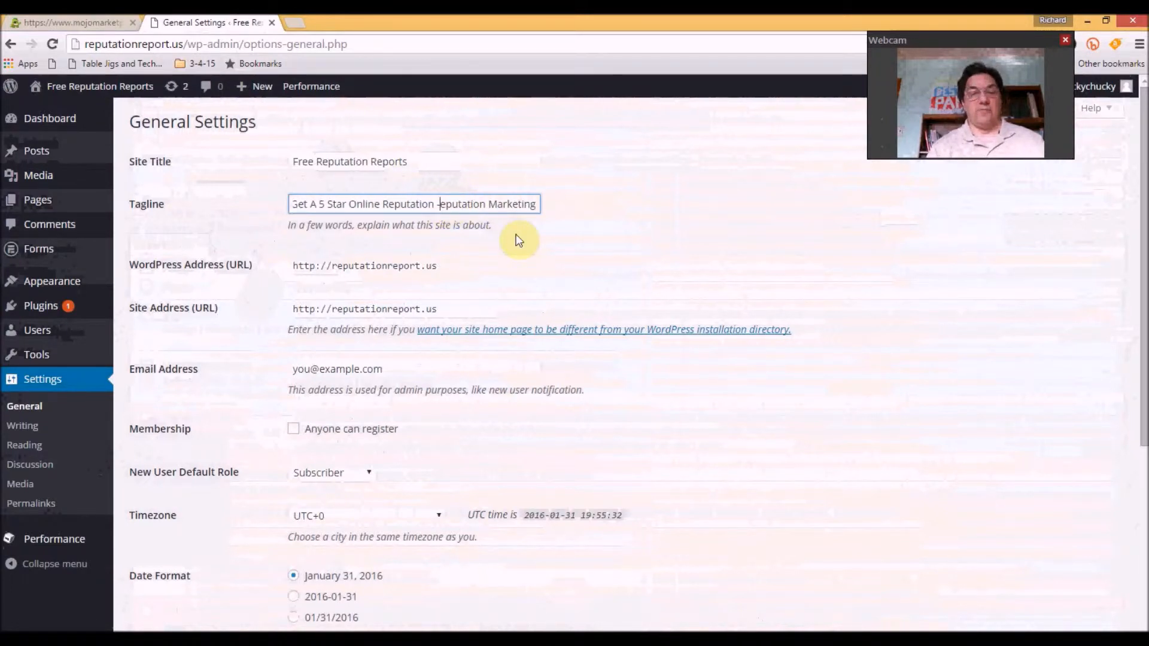
type("R")
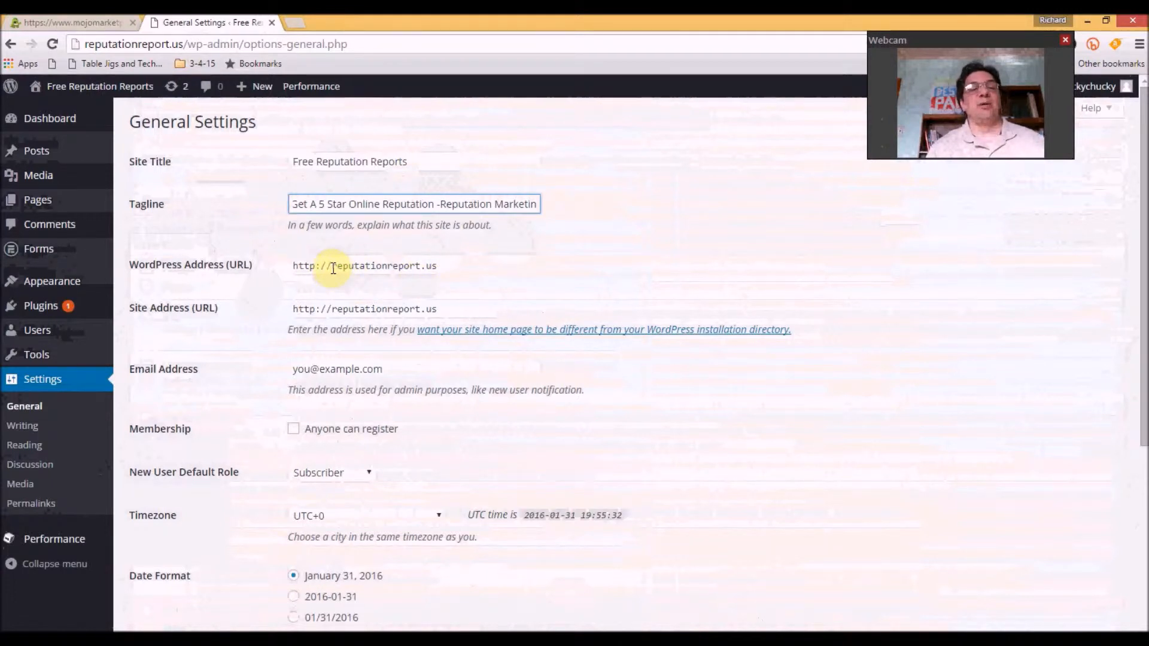
left_click(387, 369)
Enter the site's admin e-mail address, keep Subscriber as default role, and save general settings
key("BackSpace")
key("BackSpace")
key("BackSpace")
key("BackSpace")
key("BackSpace")
key("BackSpace")
key("BackSpace")
key("BackSpace")
key("BackSpace")
key("BackSpace")
key("BackSpace")
key("BackSpace")
key("BackSpace")
key("BackSpace")
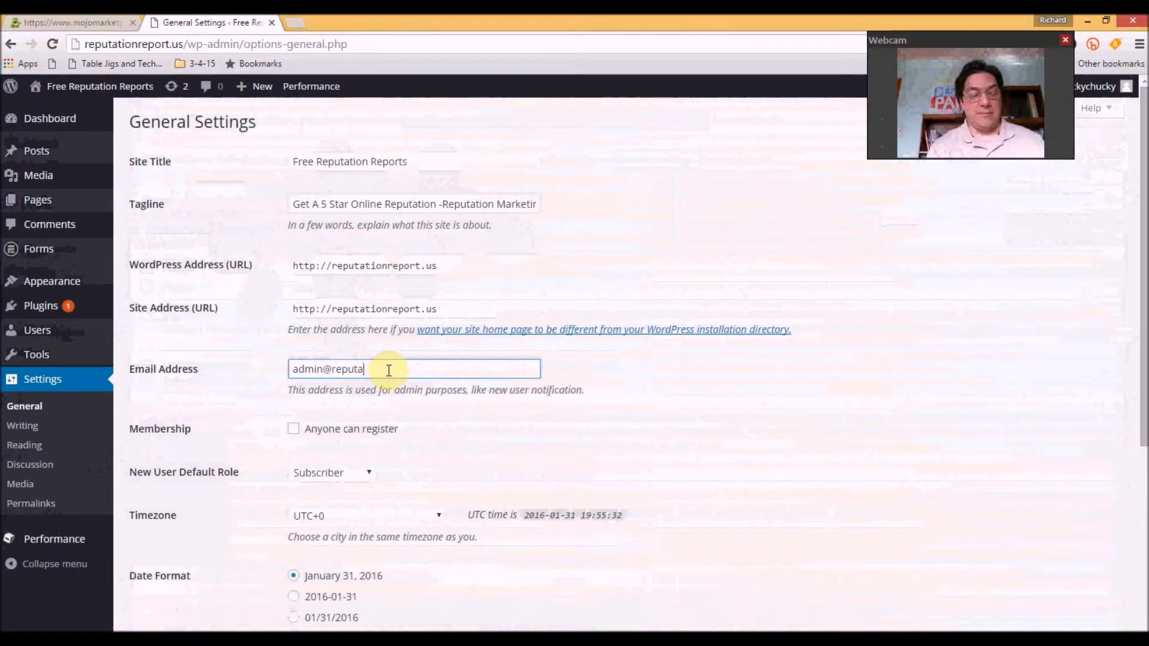
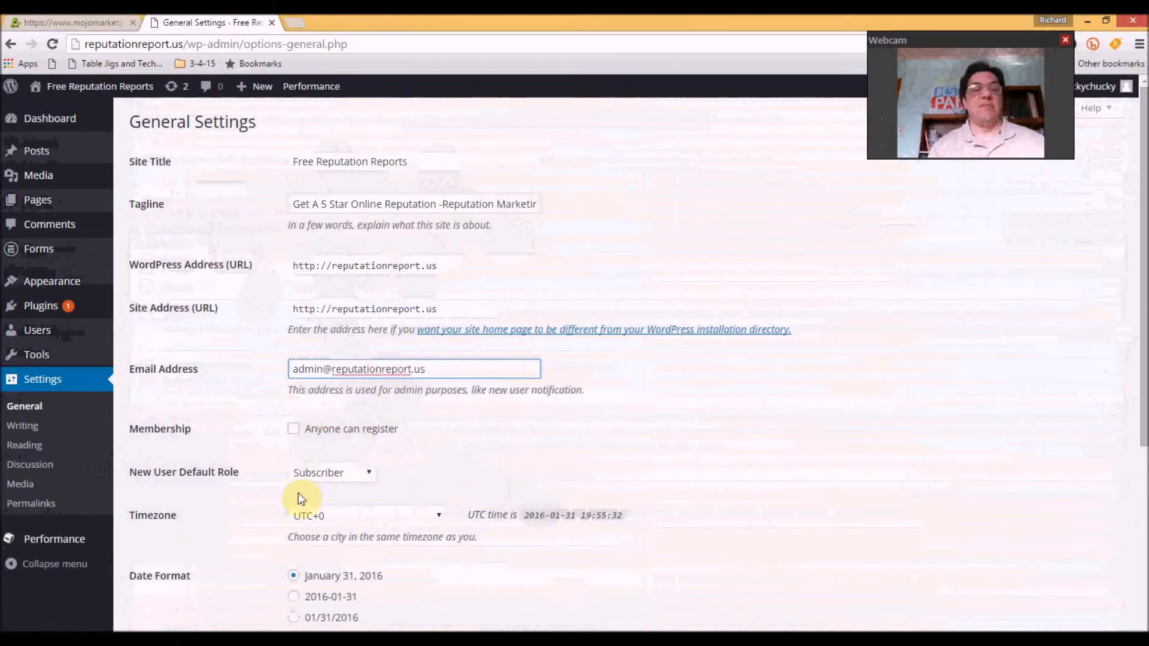
left_click(370, 474)
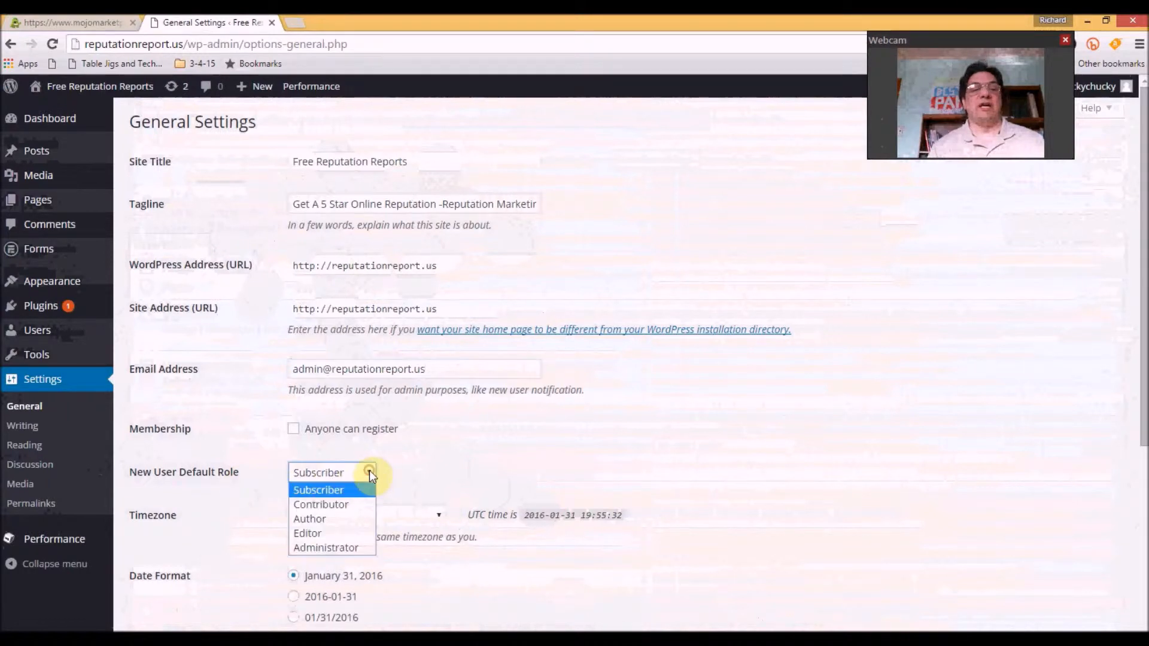
left_click(369, 472)
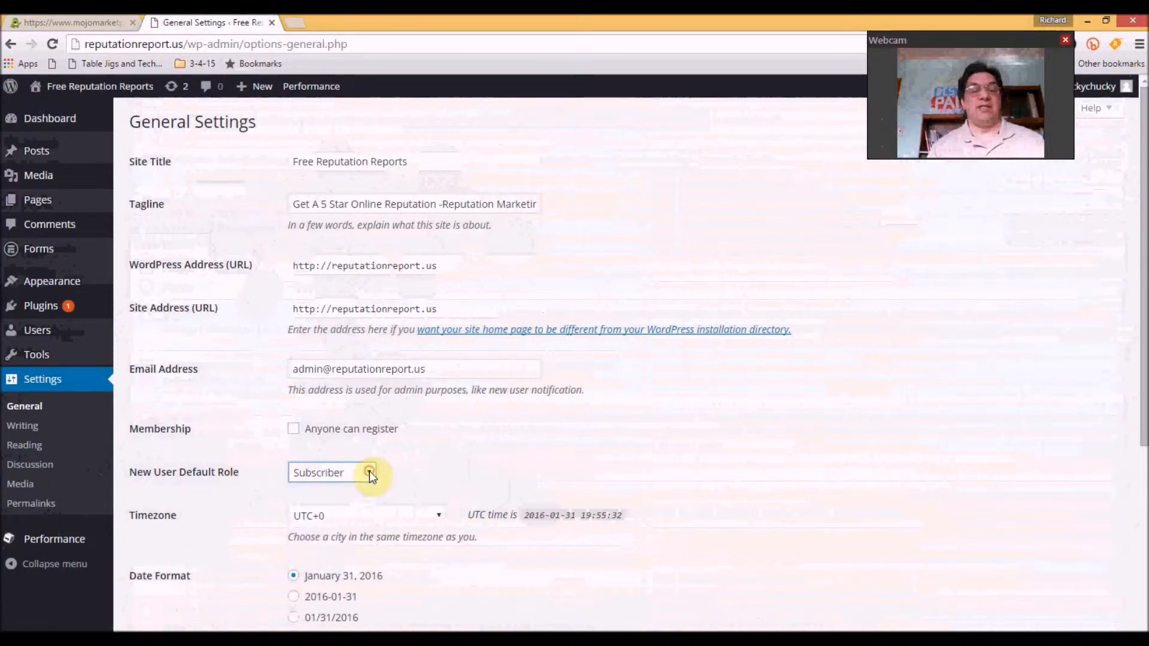
left_click_drag(1142, 368, 1143, 584)
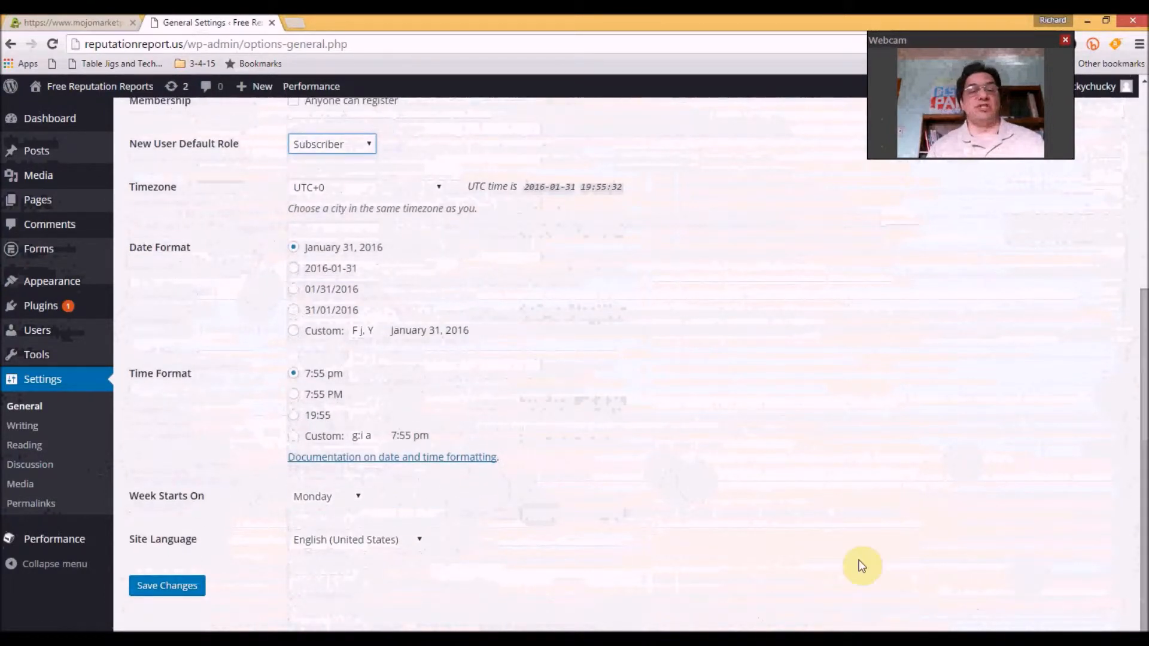
left_click(176, 589)
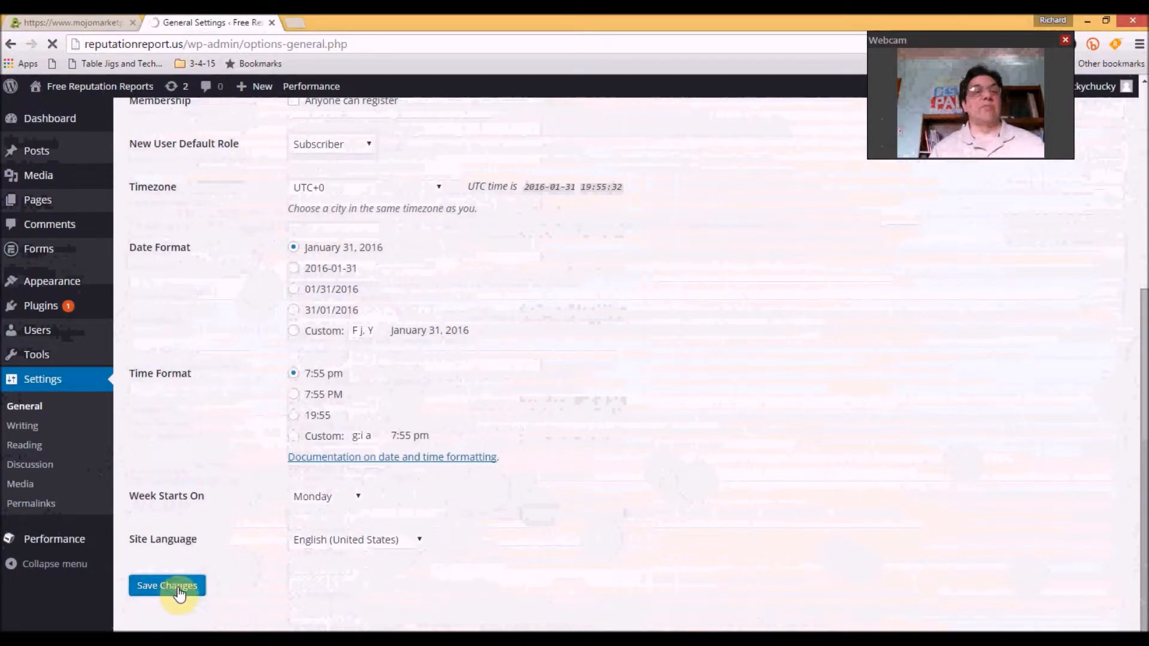
left_click(27, 430)
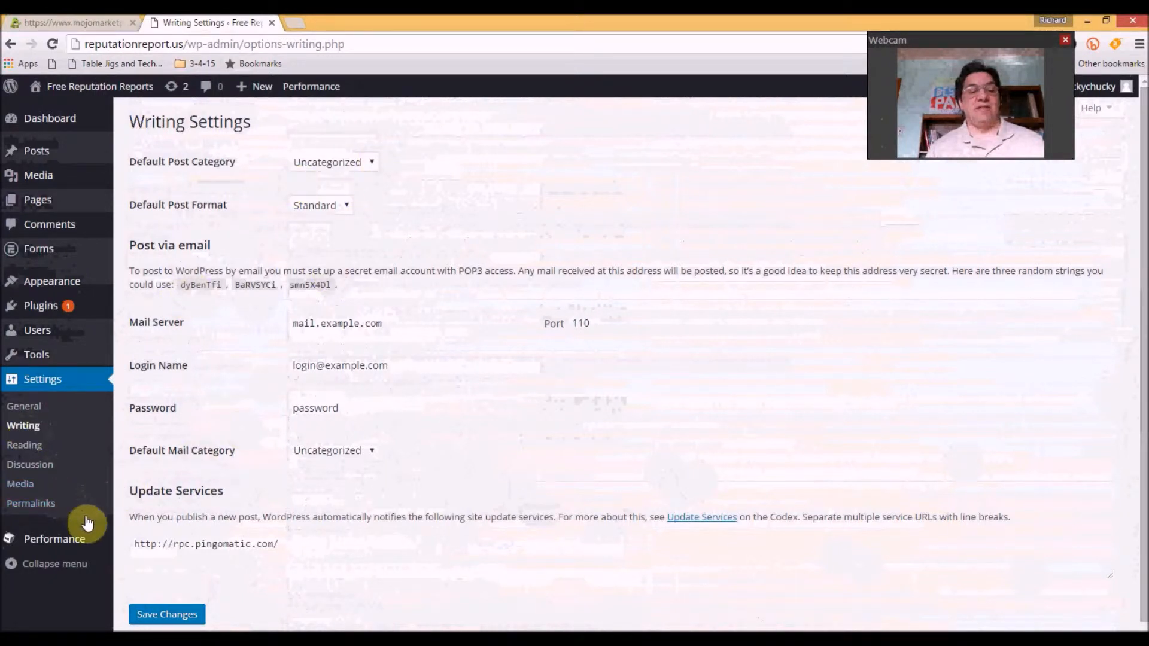
Reload Writing Settings and follow the Update Services link to the Codex article
left_click(24, 429)
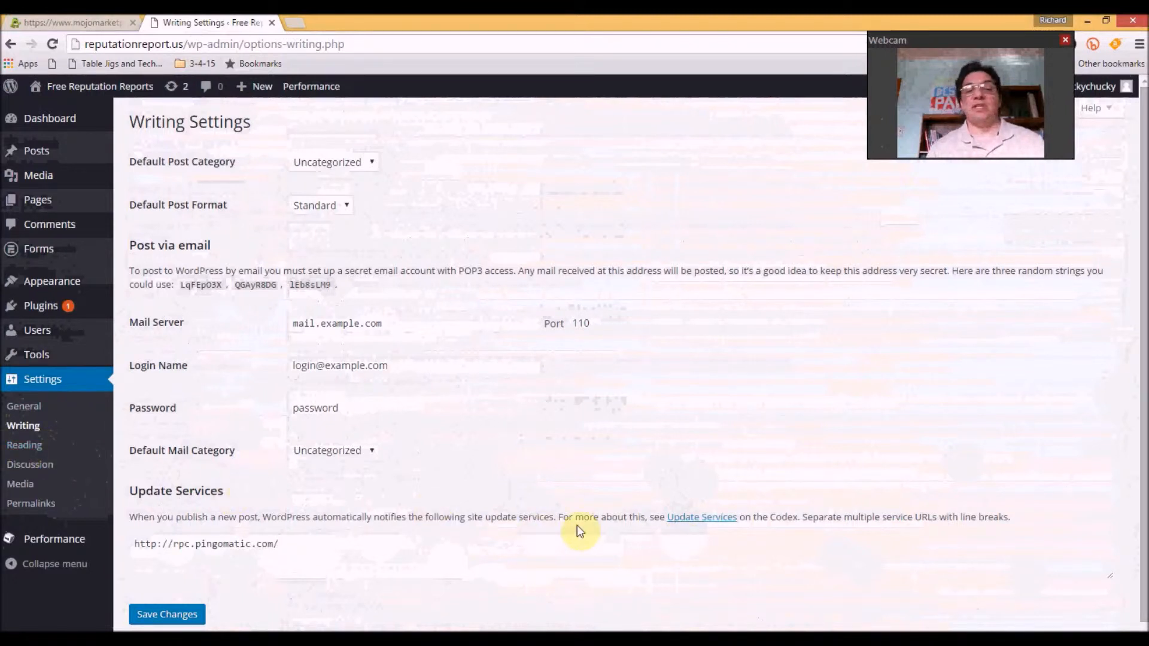
left_click(694, 517)
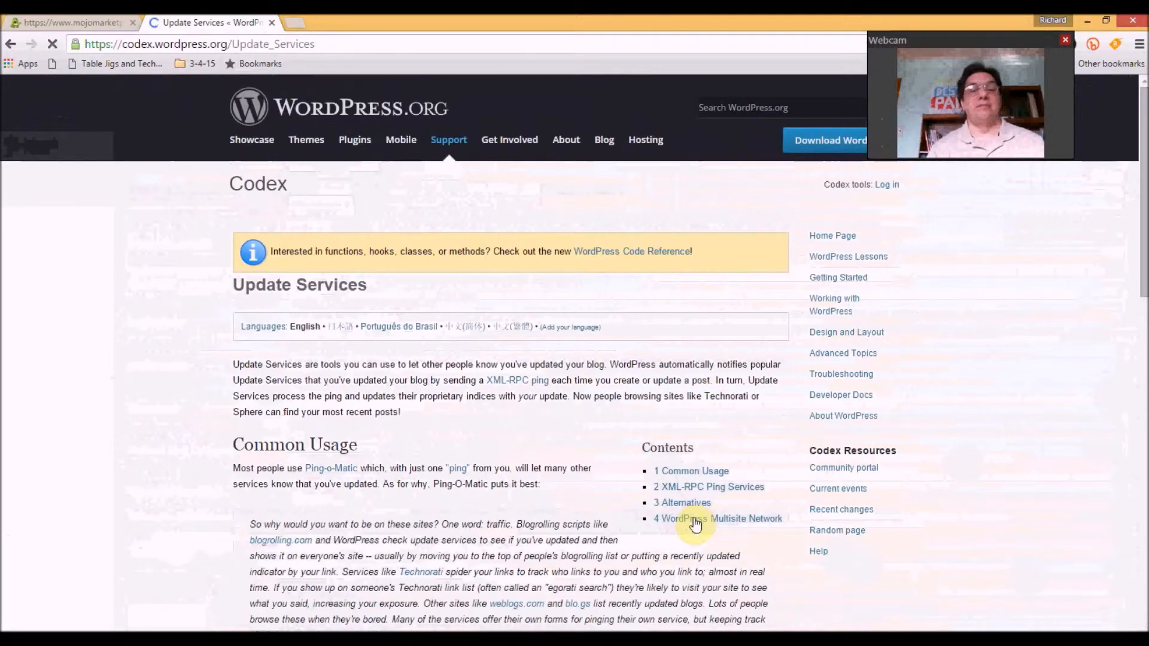
Select and copy the Codex's XML-RPC ping service URLs, then go back to Writing Settings
left_click_drag(1143, 251, 1135, 443)
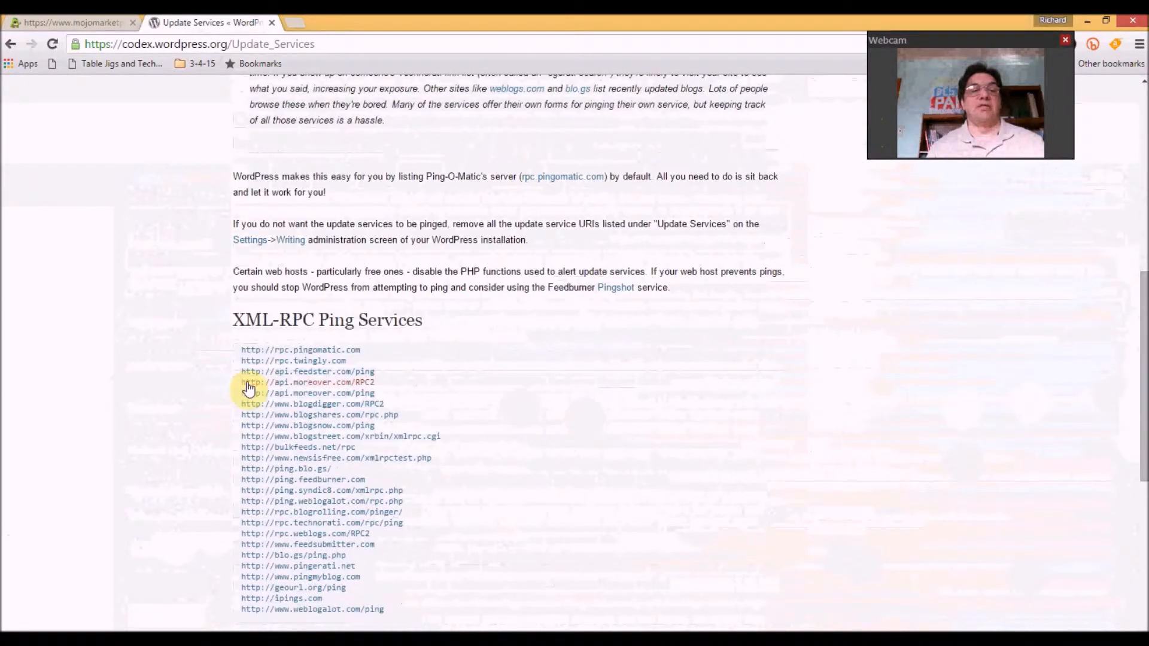
left_click_drag(241, 347, 402, 618)
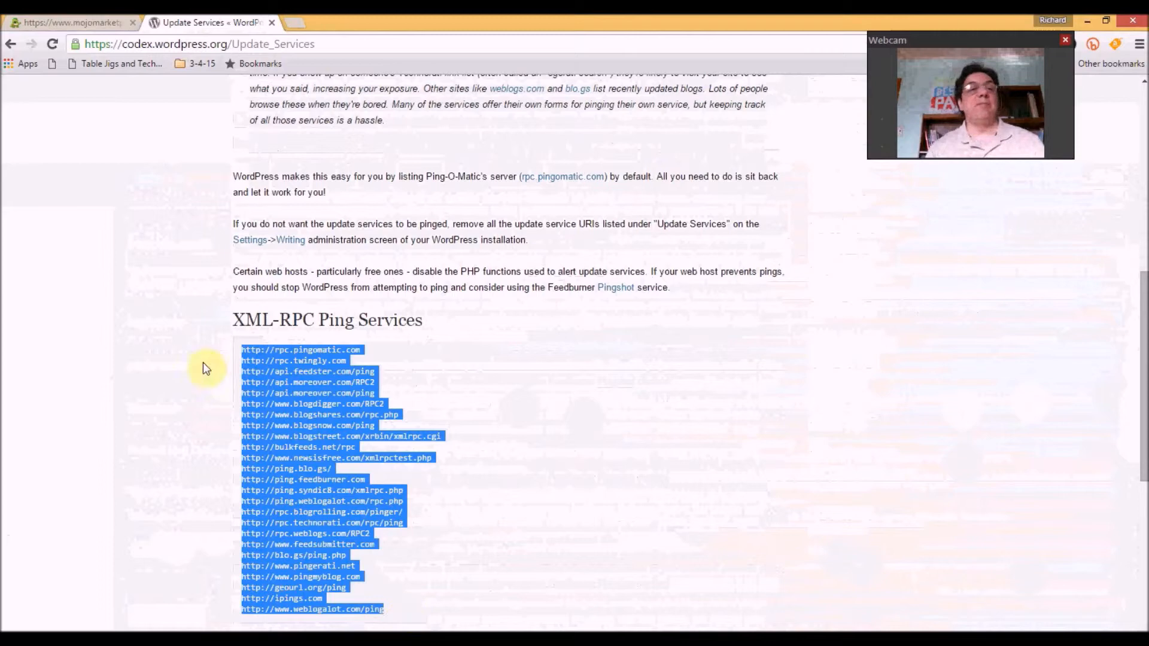
left_click(10, 43)
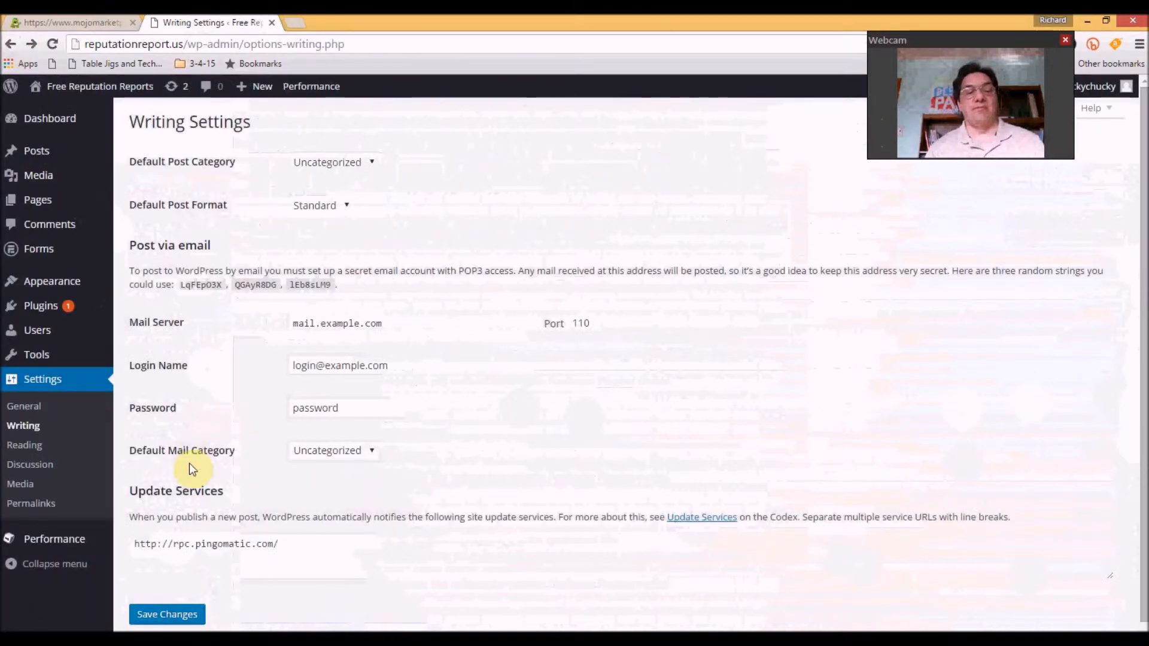
Paste the ping URLs into Update Services, remove the duplicate rpc.pingomatic.com line, and save
left_click(287, 548)
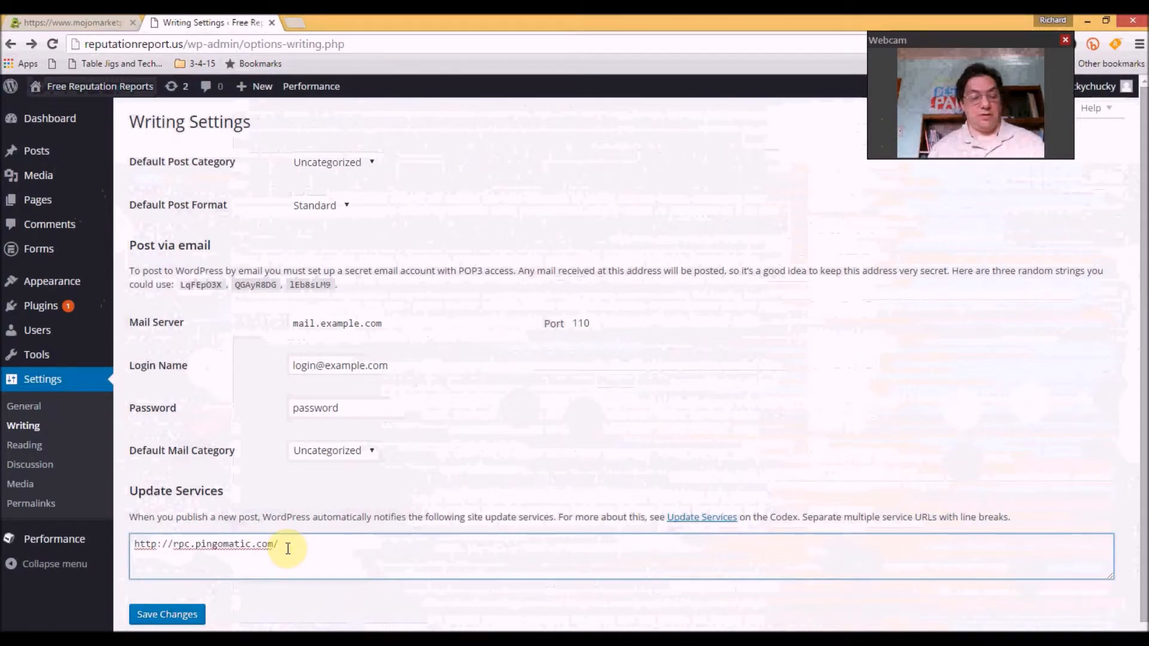
key("ctrl+v")
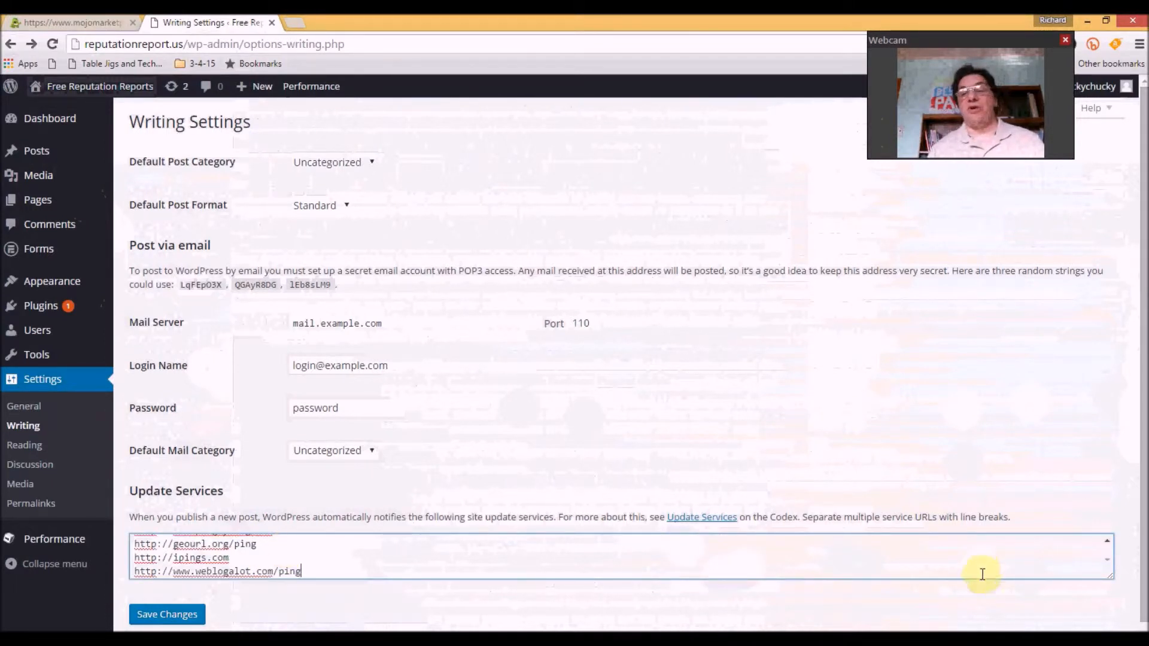
left_click(1107, 540)
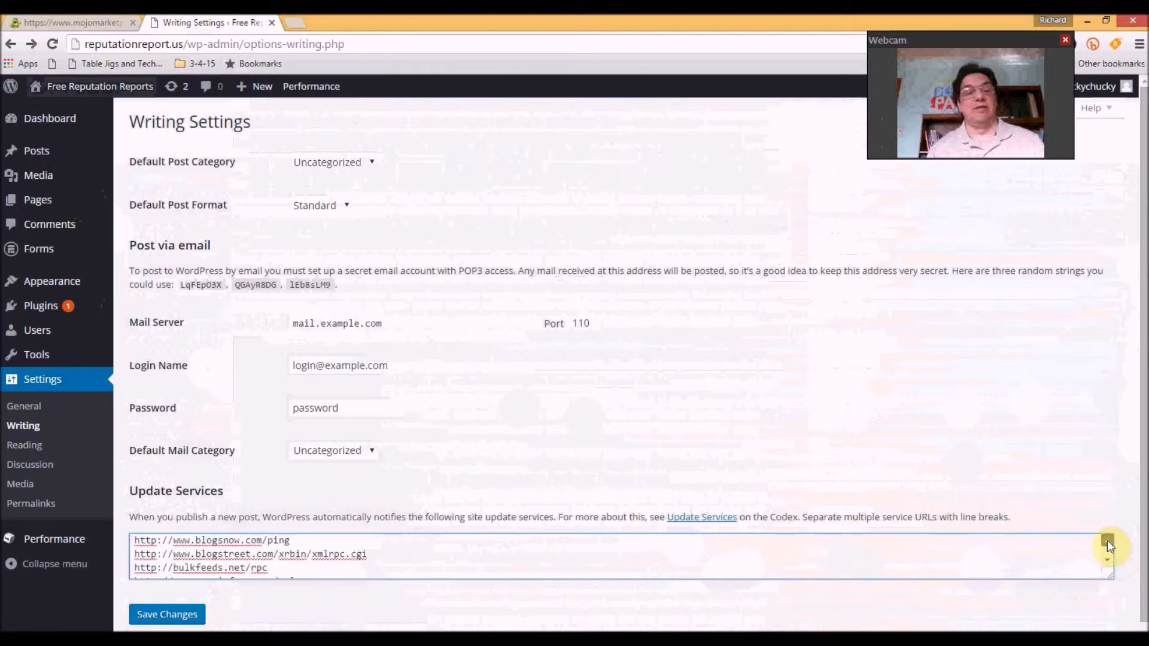
left_click(289, 561)
key("BackSpace")
key("BackSpace")
key("BackSpace")
key("BackSpace")
key("BackSpace")
key("BackSpace")
key("BackSpace")
key("BackSpace")
key("BackSpace")
key("BackSpace")
key("BackSpace")
key("BackSpace")
key("BackSpace")
key("BackSpace")
key("BackSpace")
key("BackSpace")
key("BackSpace")
key("BackSpace")
key("BackSpace")
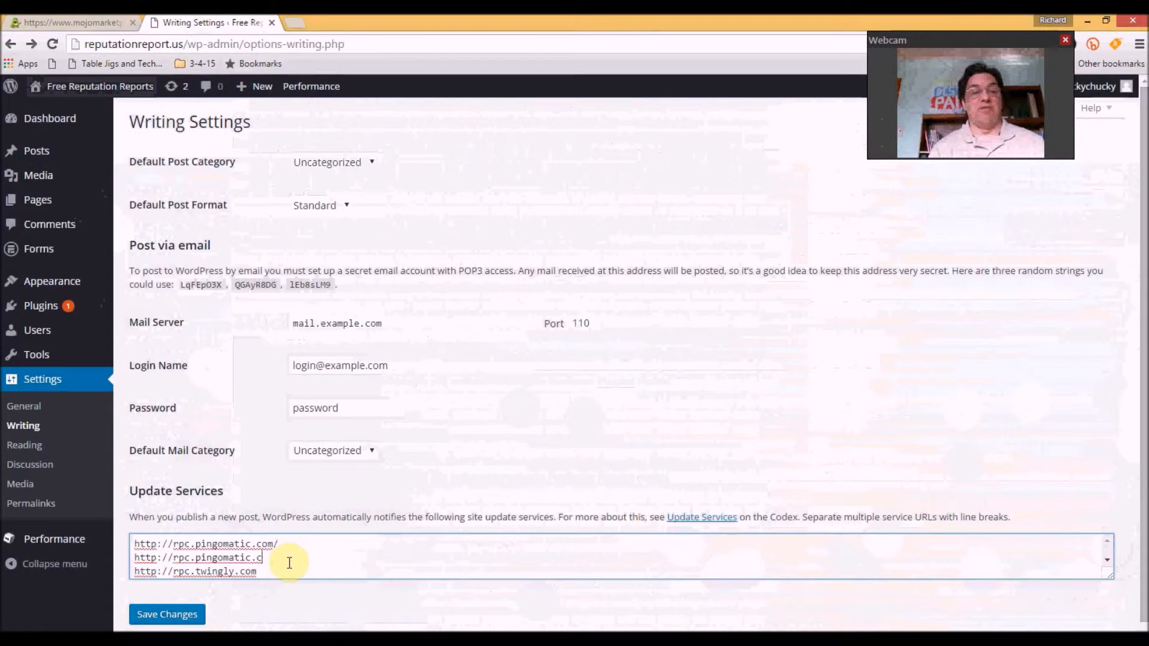
key("BackSpace")
key("BackSpace")
key("BackSpace")
key("BackSpace")
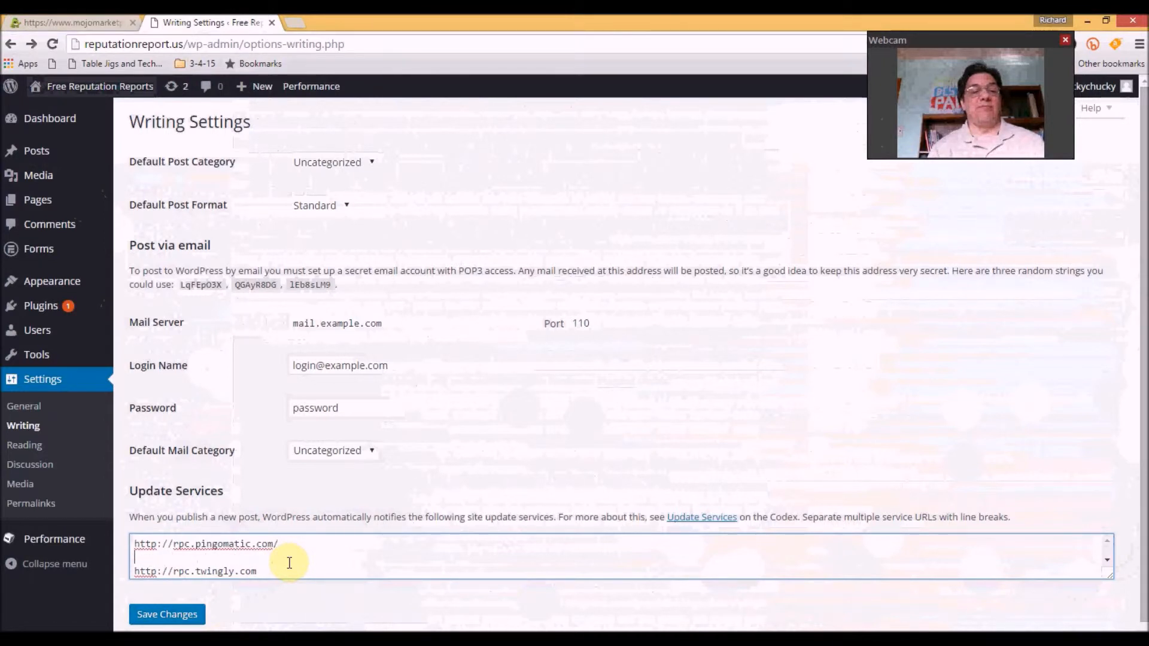
left_click(150, 618)
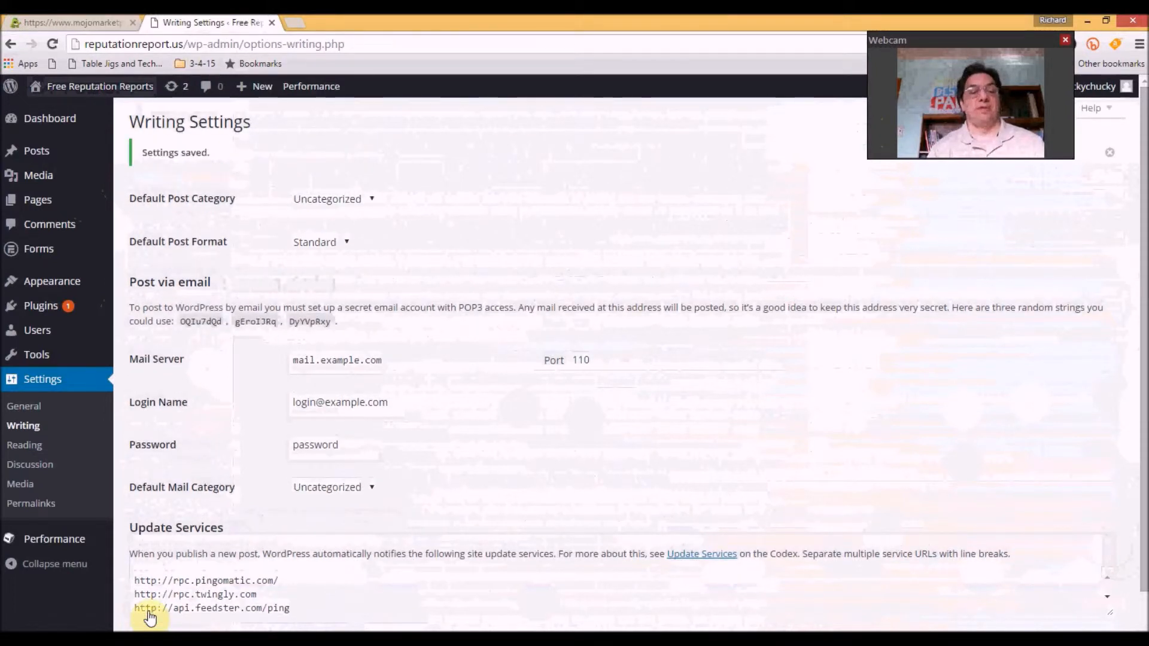
left_click(23, 447)
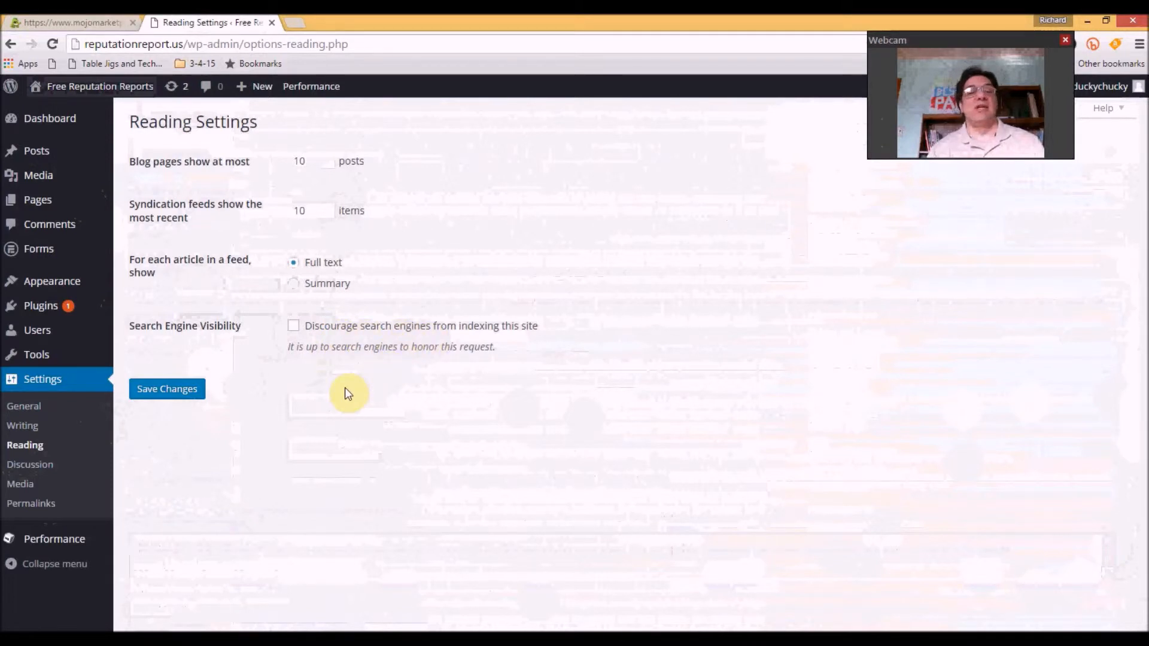
Go to the Discussion Settings page
left_click(19, 475)
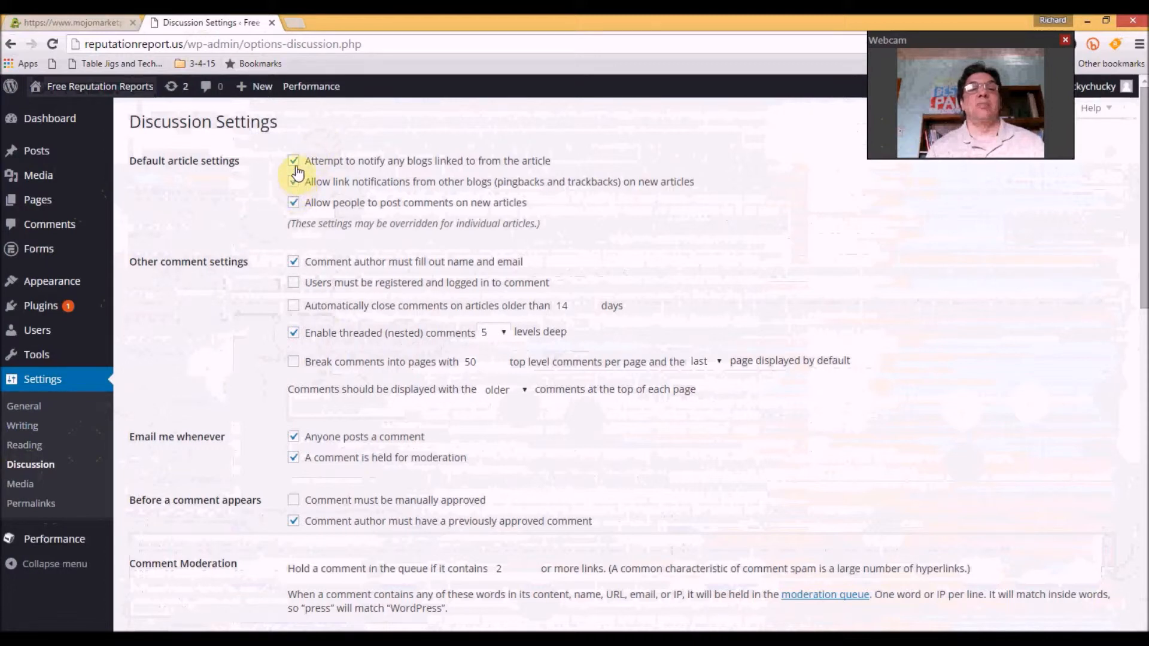
Turn off comments on new articles, require registered logged-in commenters, and auto-close comments after 30 days
left_click(294, 204)
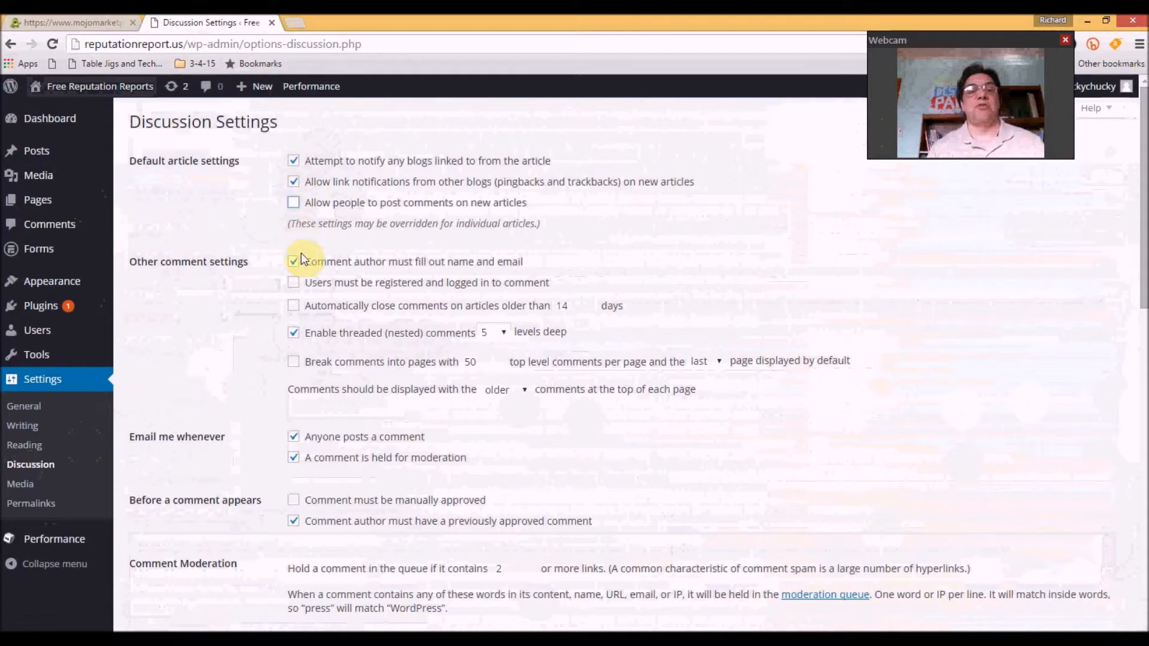
left_click(299, 290)
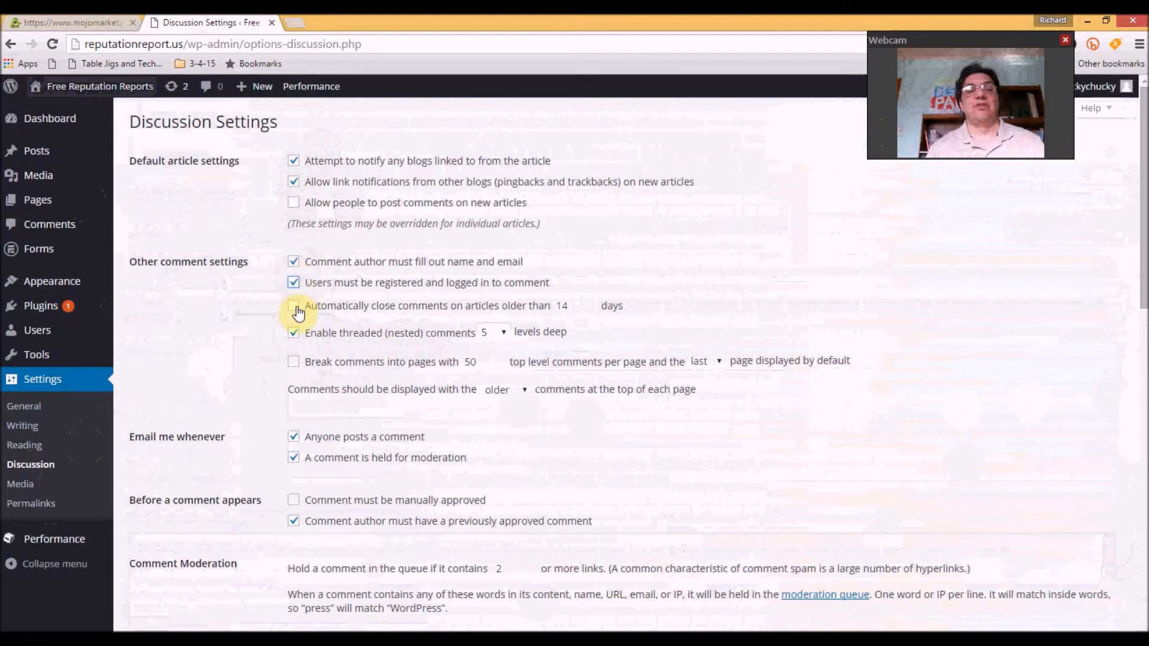
left_click(296, 307)
double_click(567, 308)
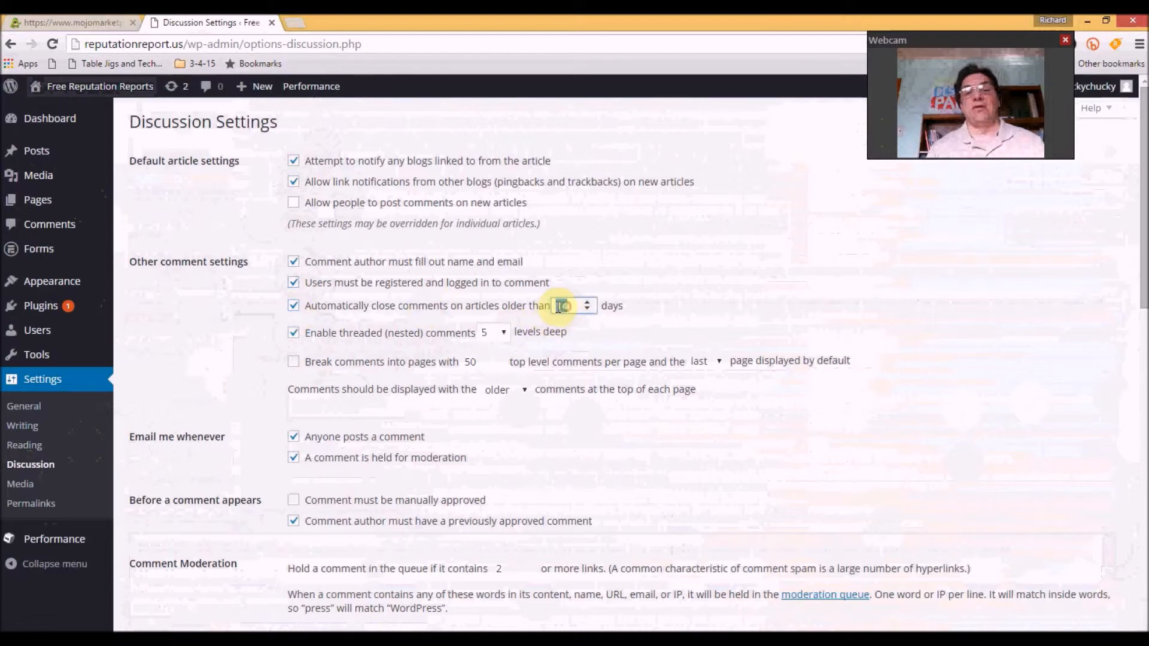
type("30")
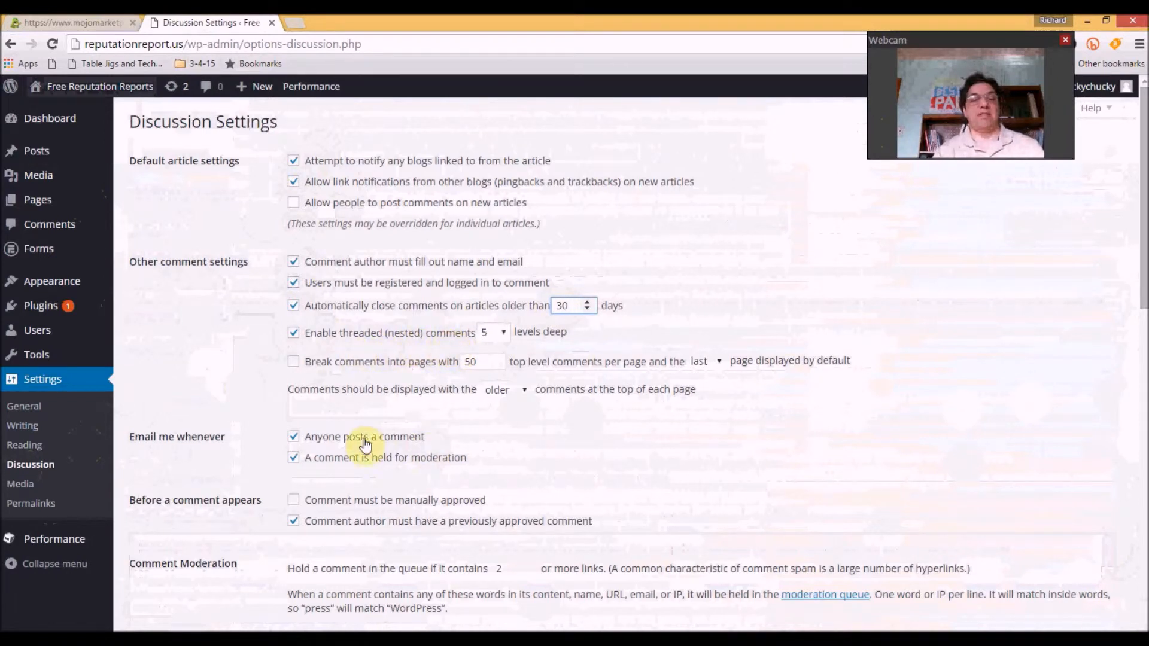
Untick both comment e-mail notifications: new comments and comments held for moderation
left_click(294, 441)
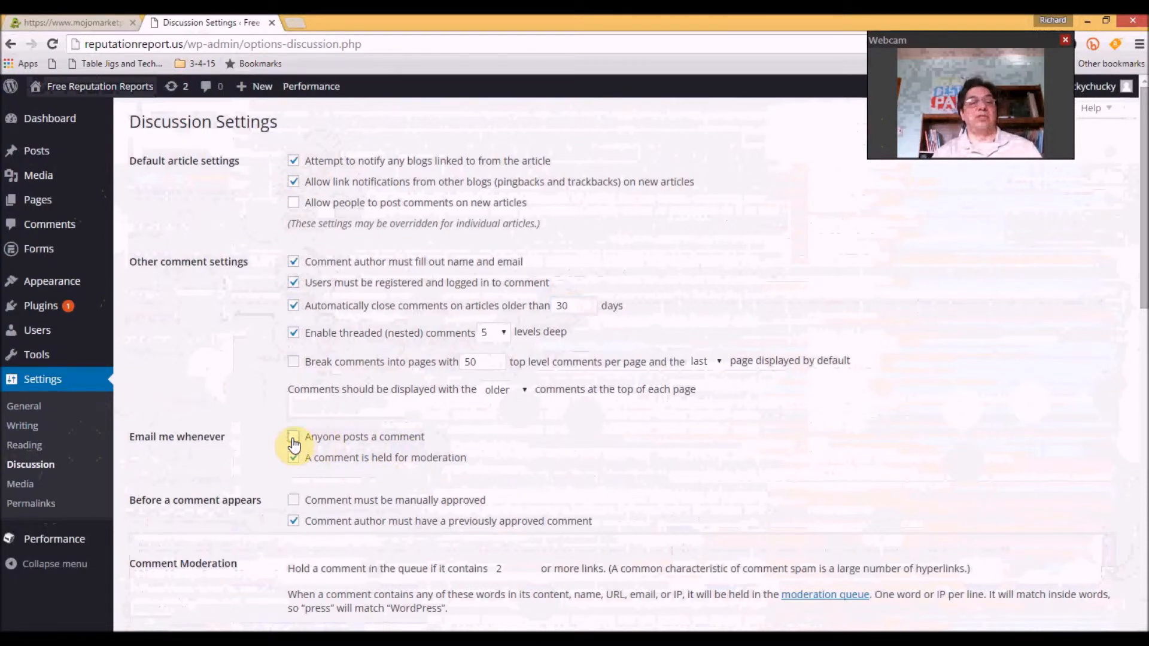
left_click(294, 459)
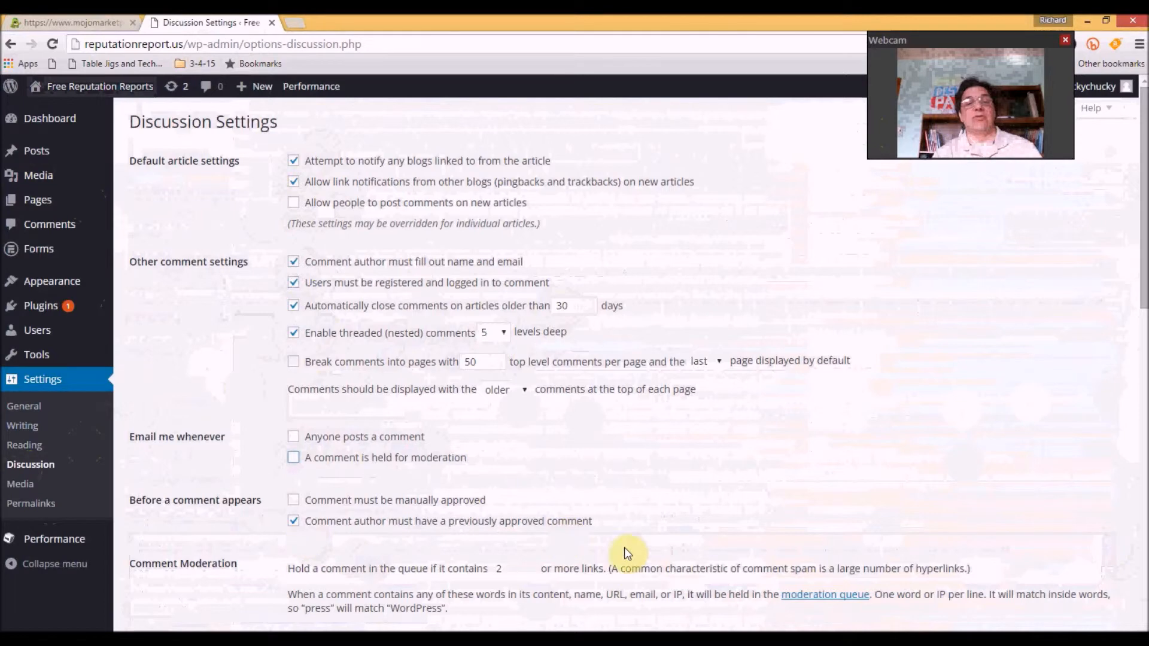
left_click_drag(1144, 312, 1135, 508)
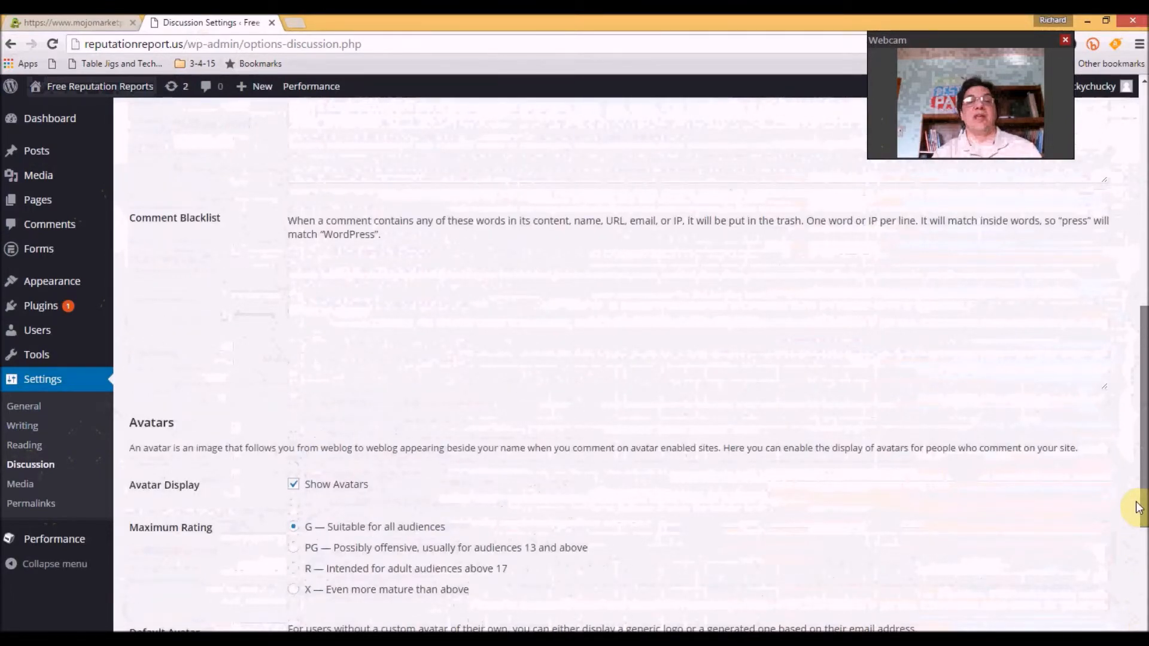
Enter 'Gucci purse' and 'Viagra' on separate lines of the Comment Blacklist
left_click_drag(1136, 507, 1136, 495)
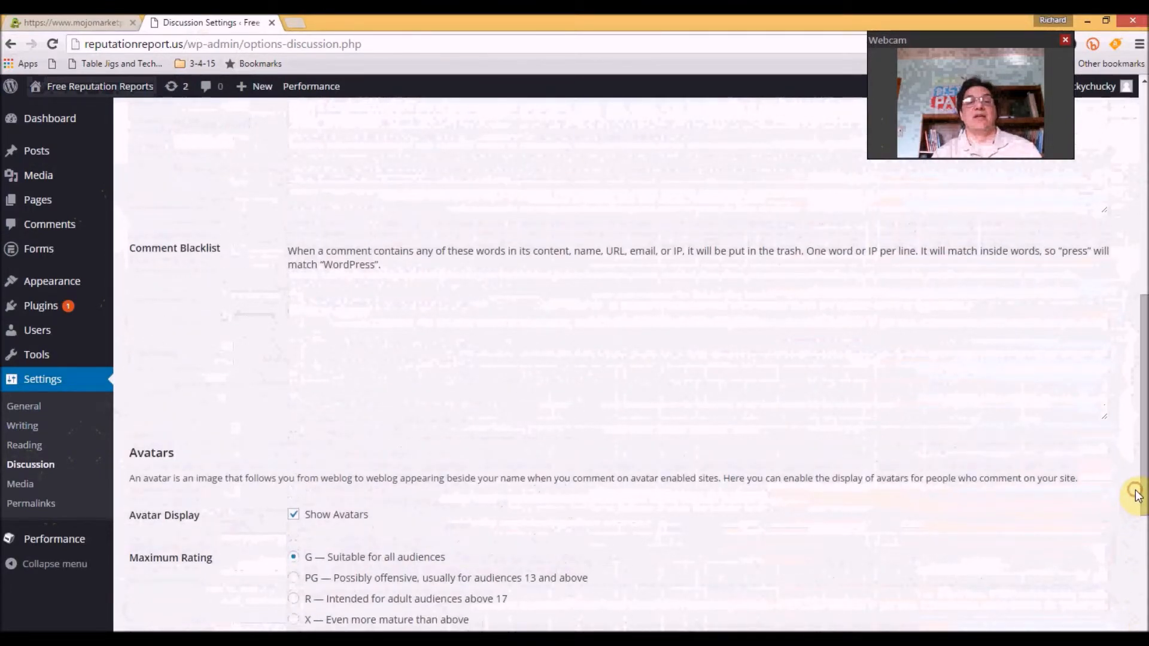
left_click(328, 308)
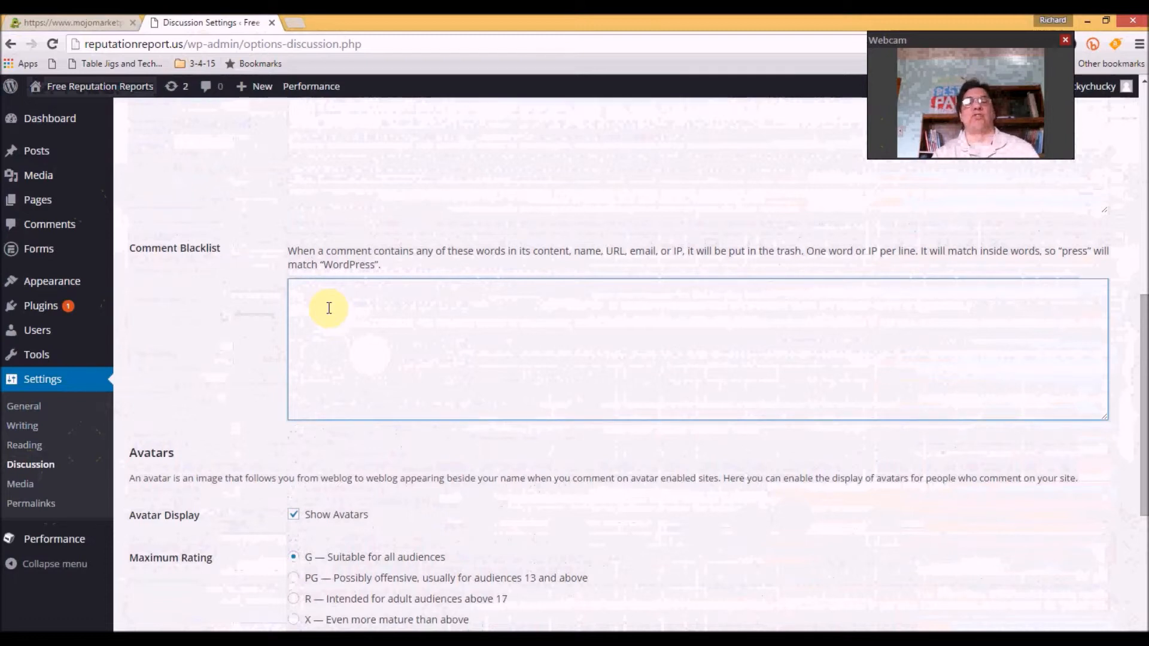
type("Gucci purse")
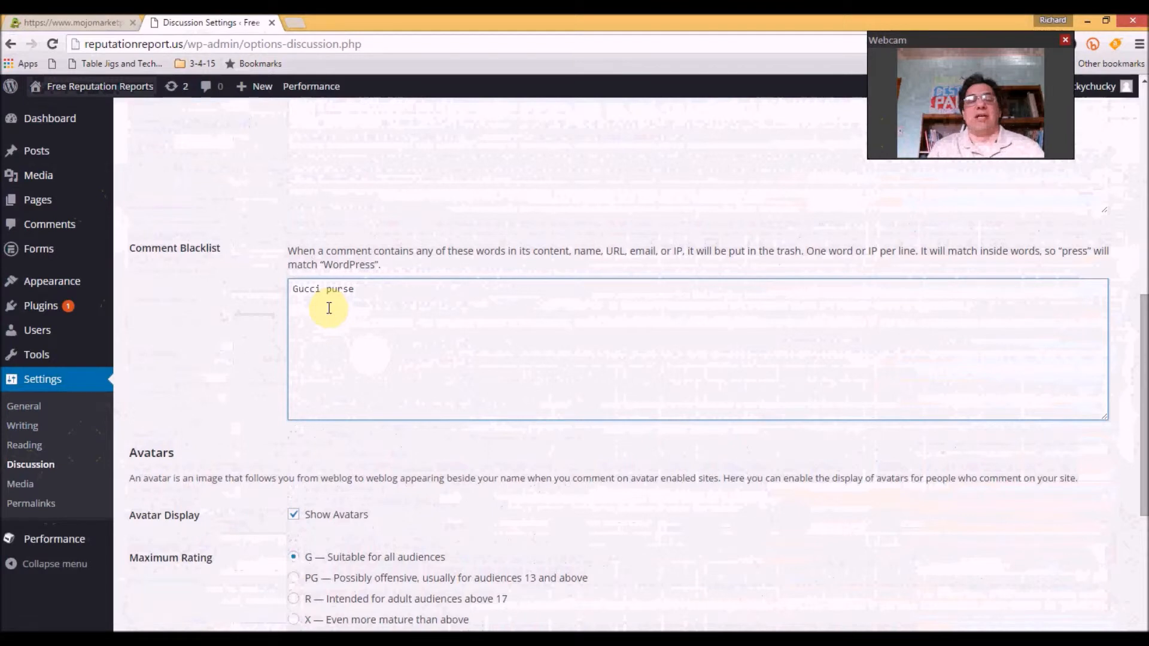
key("Return")
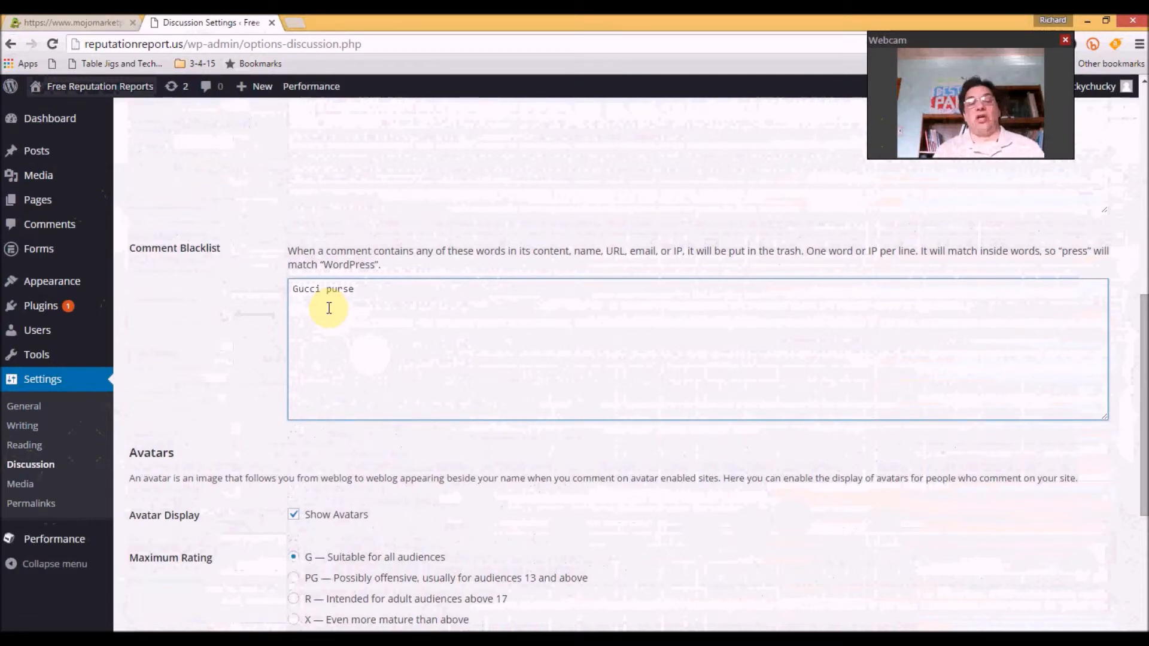
type("Viagra")
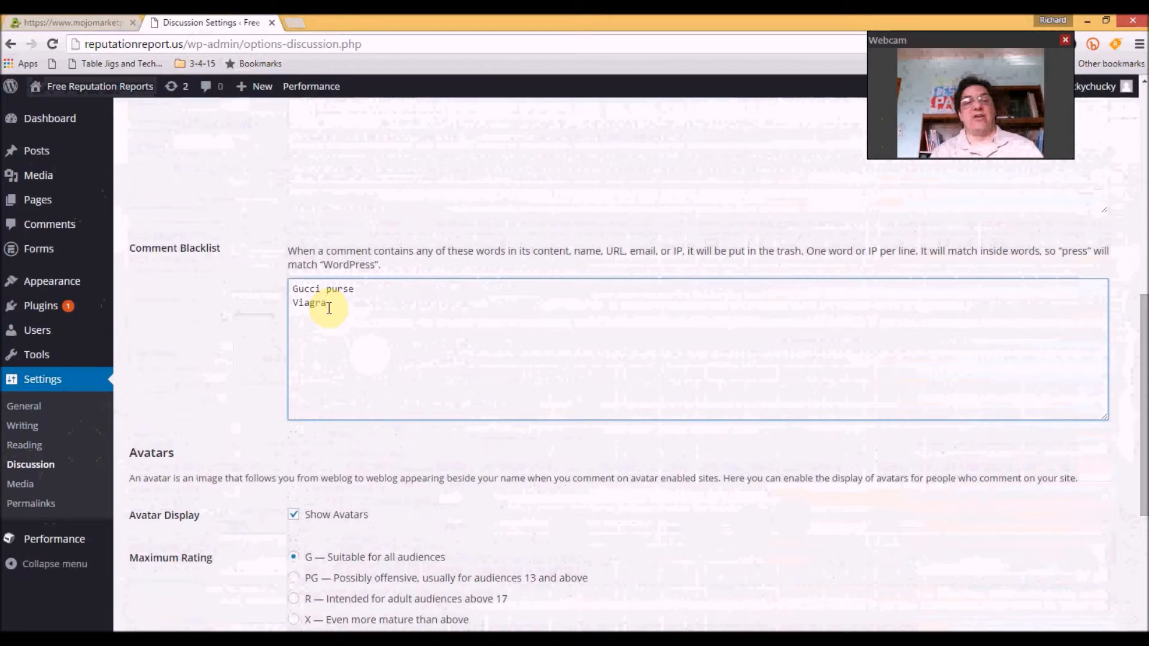
key("Return")
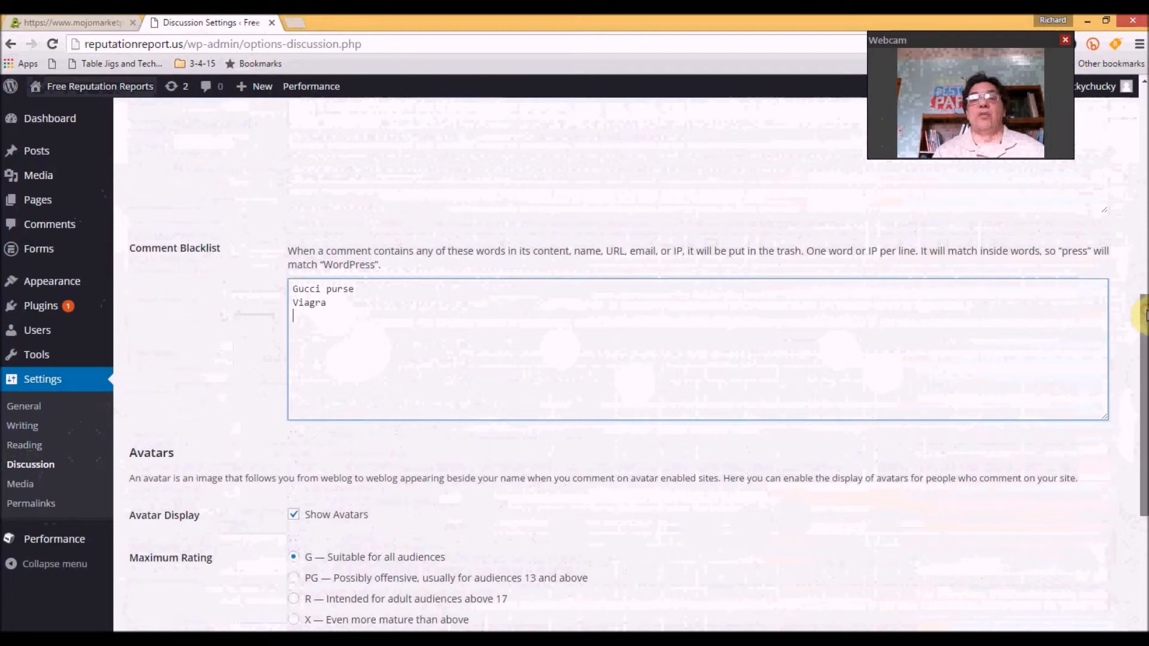
Save the Discussion settings
scroll(1144, 323, "down", 1)
scroll(1143, 351, "down", 3)
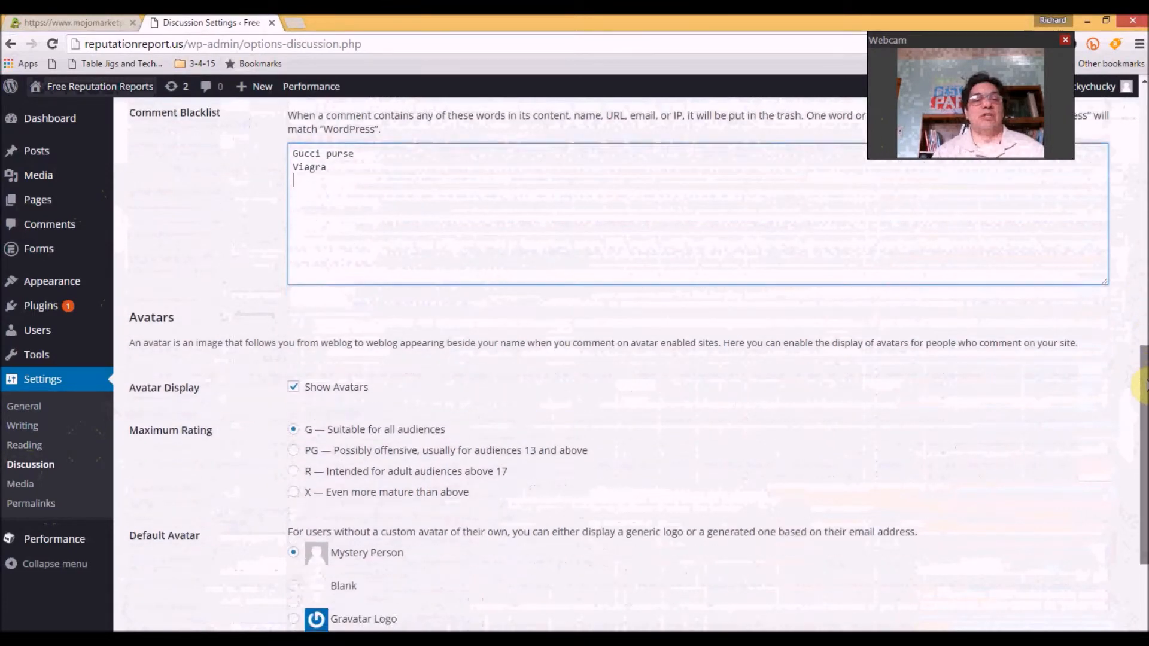
left_click_drag(1145, 377, 1145, 463)
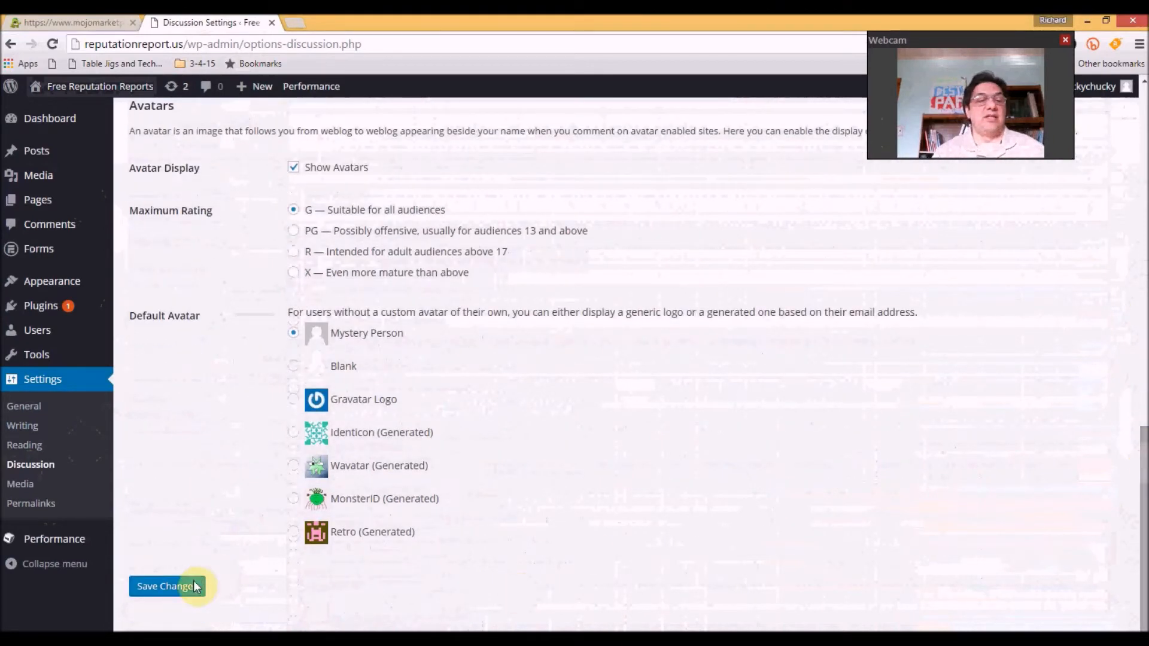
left_click(163, 589)
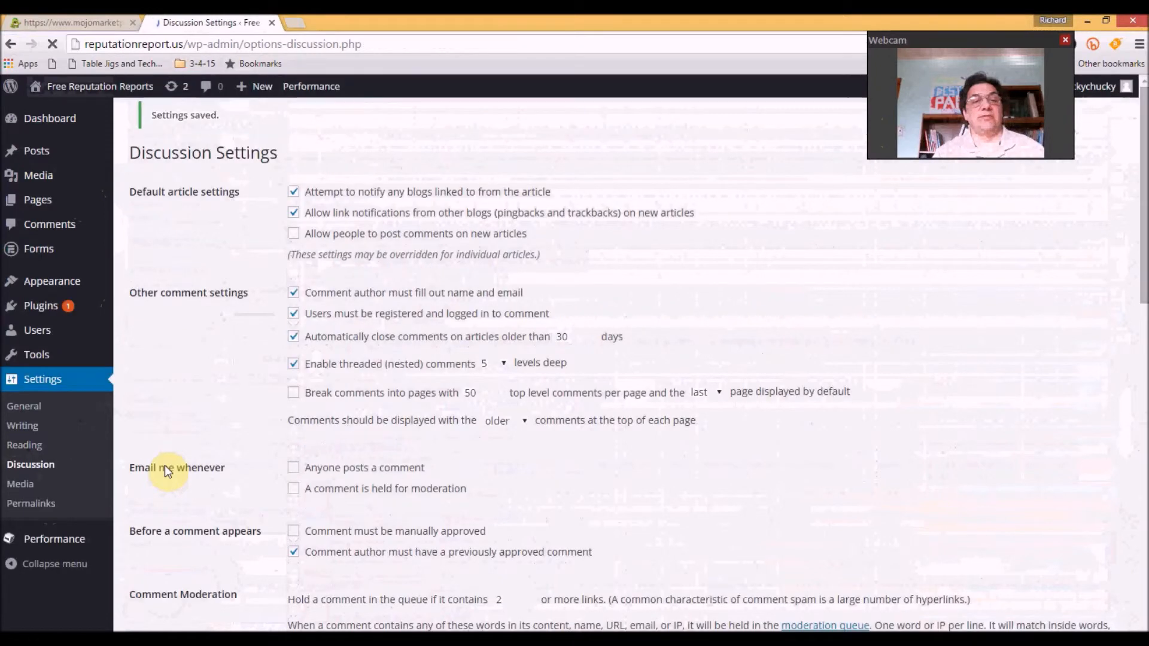
Review the Media settings without changing them, then go to Permalink settings
left_click(24, 487)
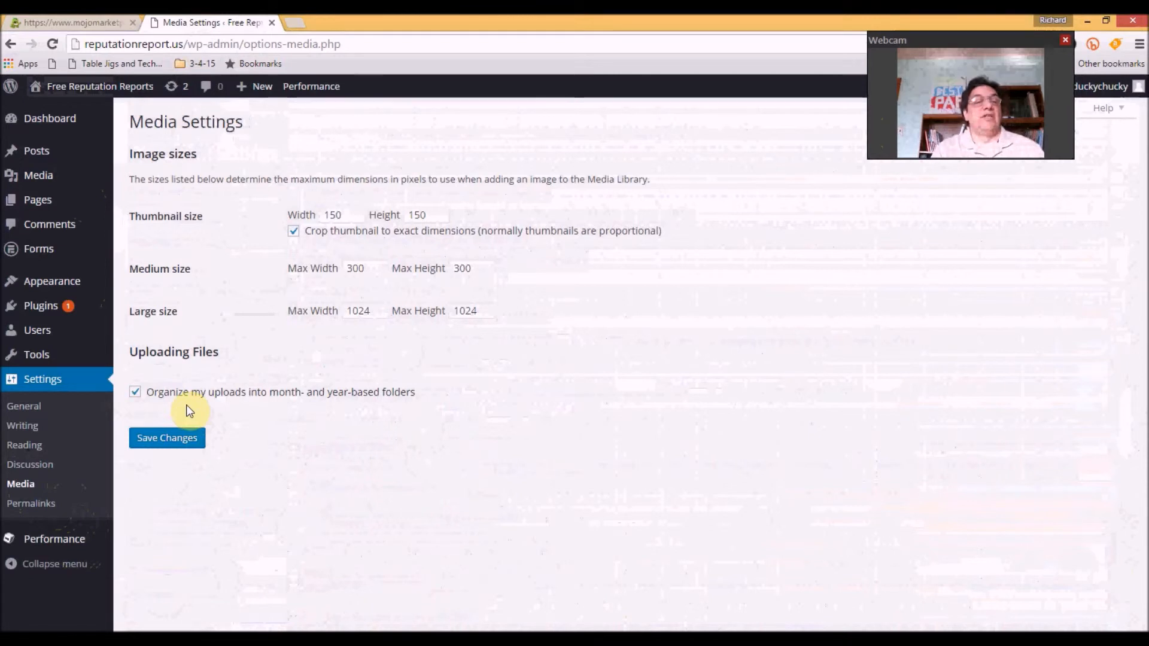
left_click(34, 506)
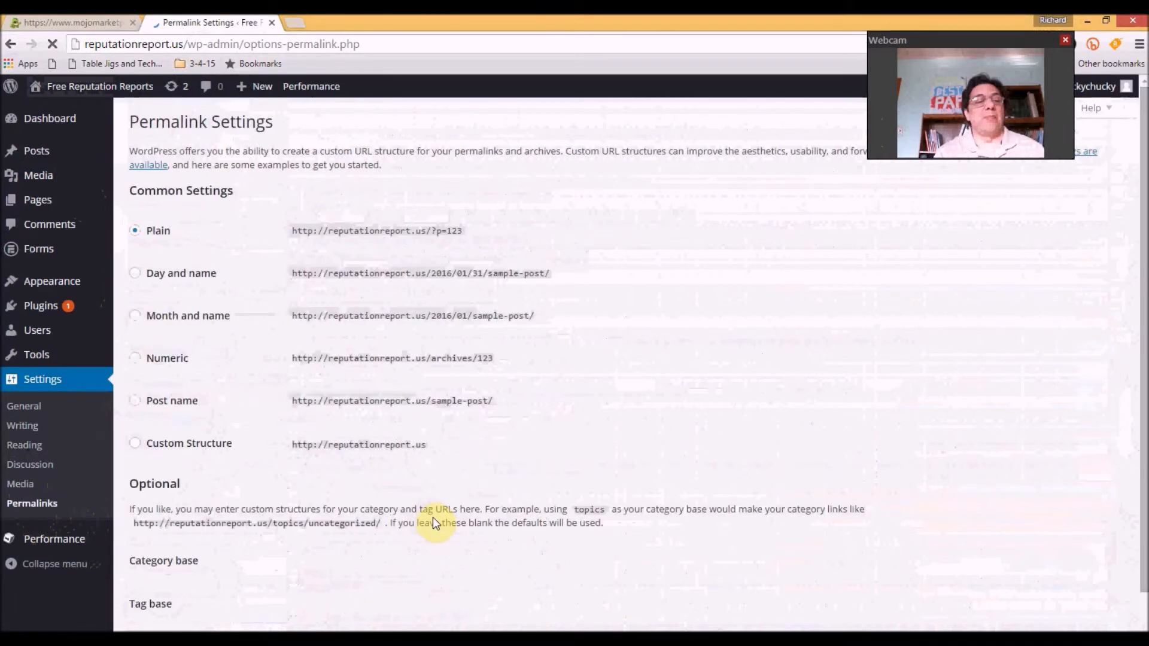
Switch permalinks to a Custom Structure with the pattern /%category%/%postname%/
left_click(135, 401)
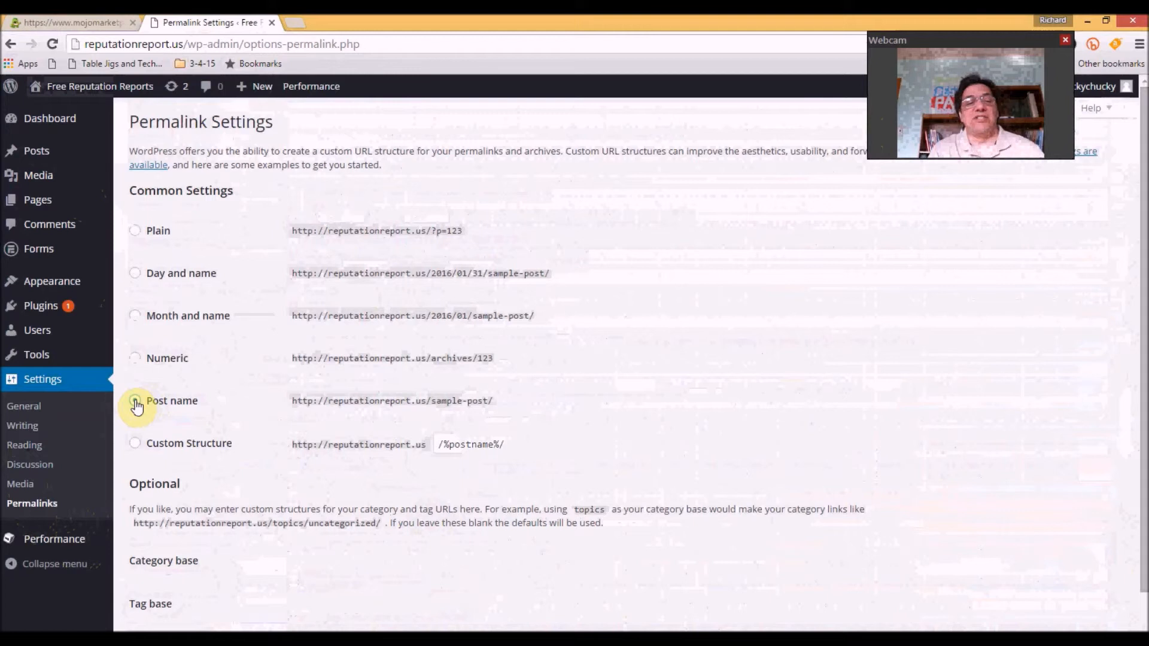
left_click(440, 445)
type("/%ca")
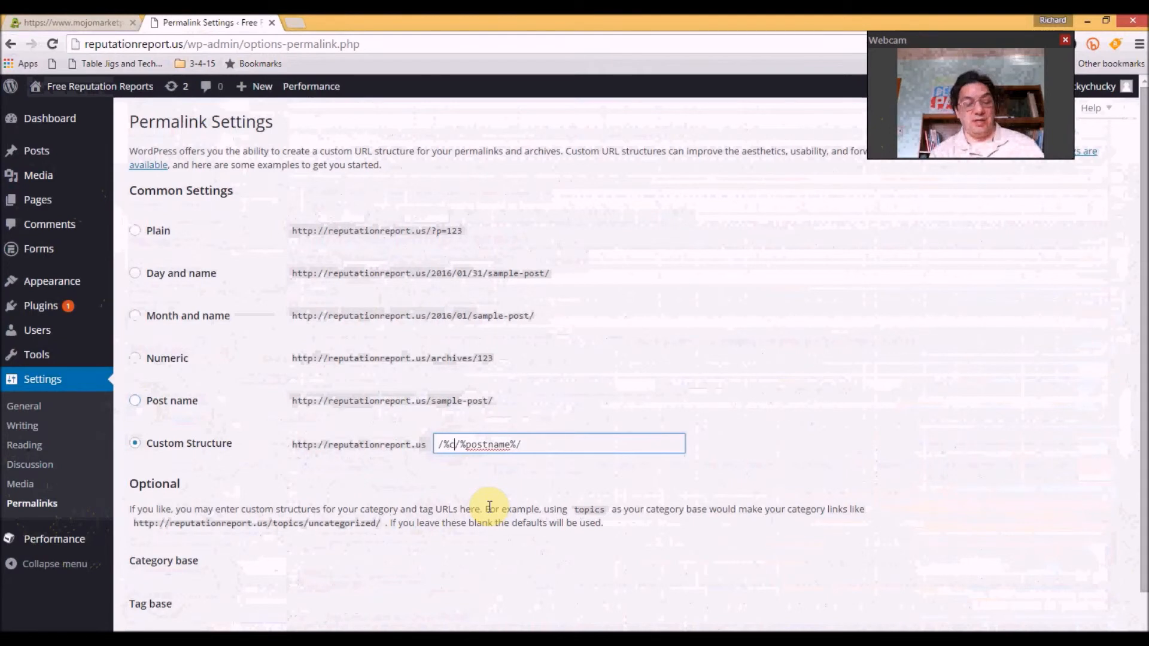
key("BackSpace")
type("ategory%")
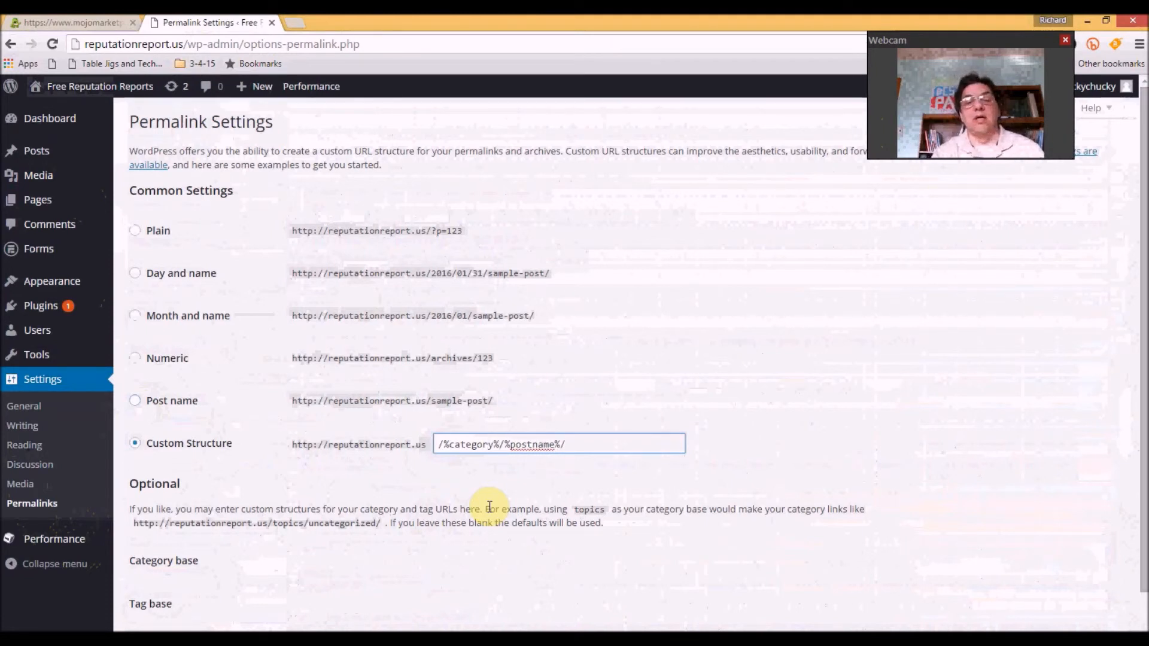
left_click(571, 566)
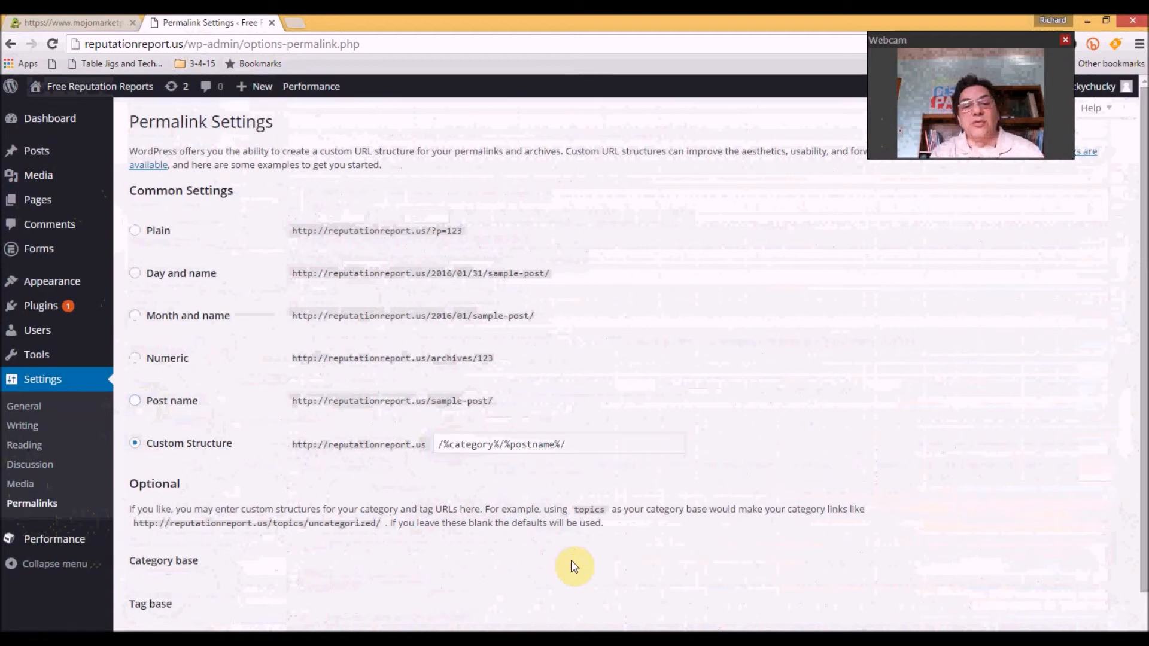